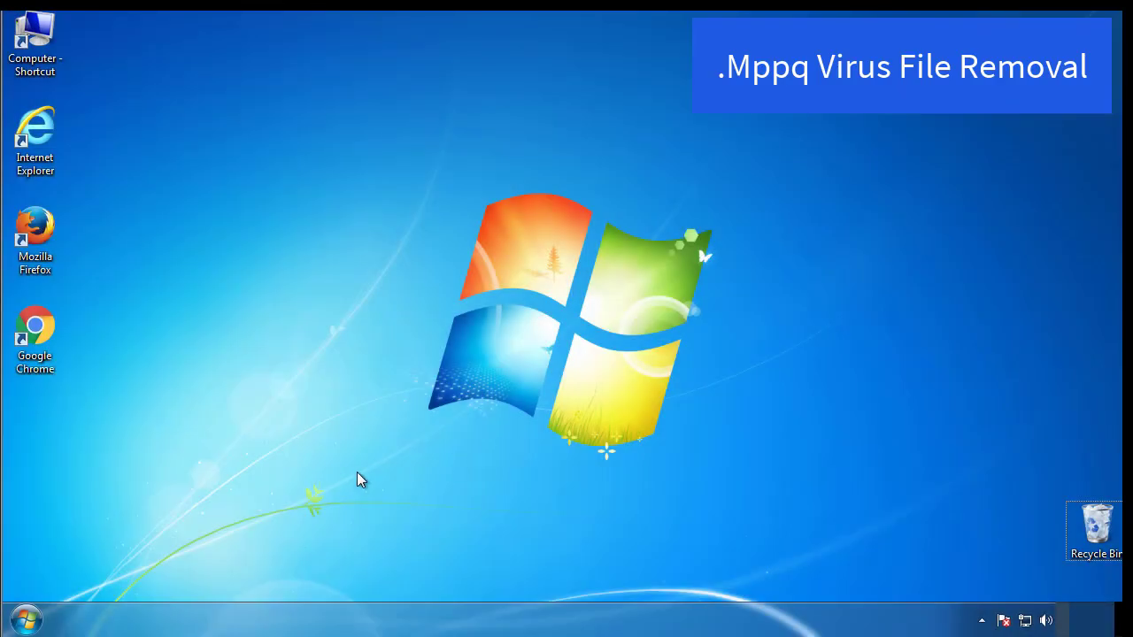
Step: Launch msconfig, enable Safe boot (Minimal) on the Boot tab, and restart Windows
{"action": "left_click", "coordinate": [26, 620]}
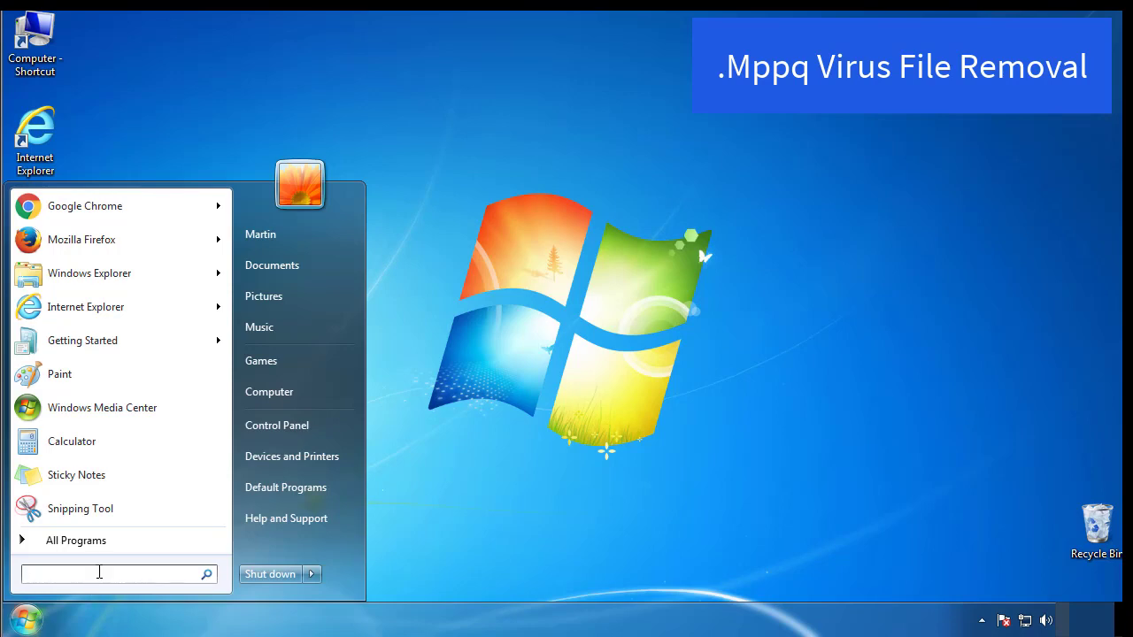
{"action": "type", "text": "msconfig"}
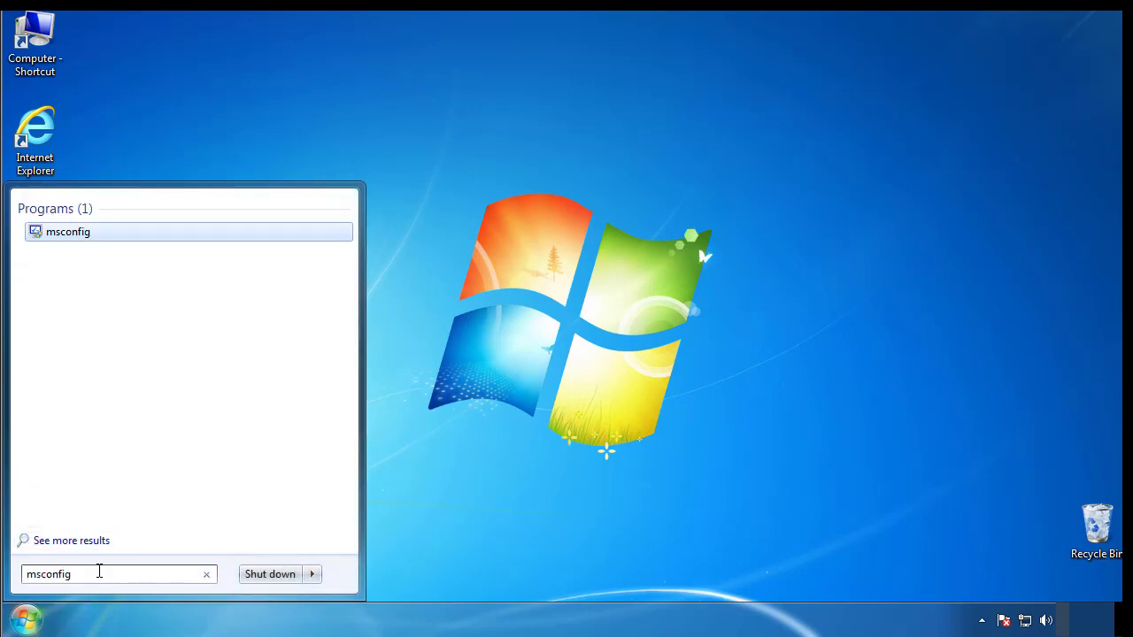
{"action": "key", "text": "Return"}
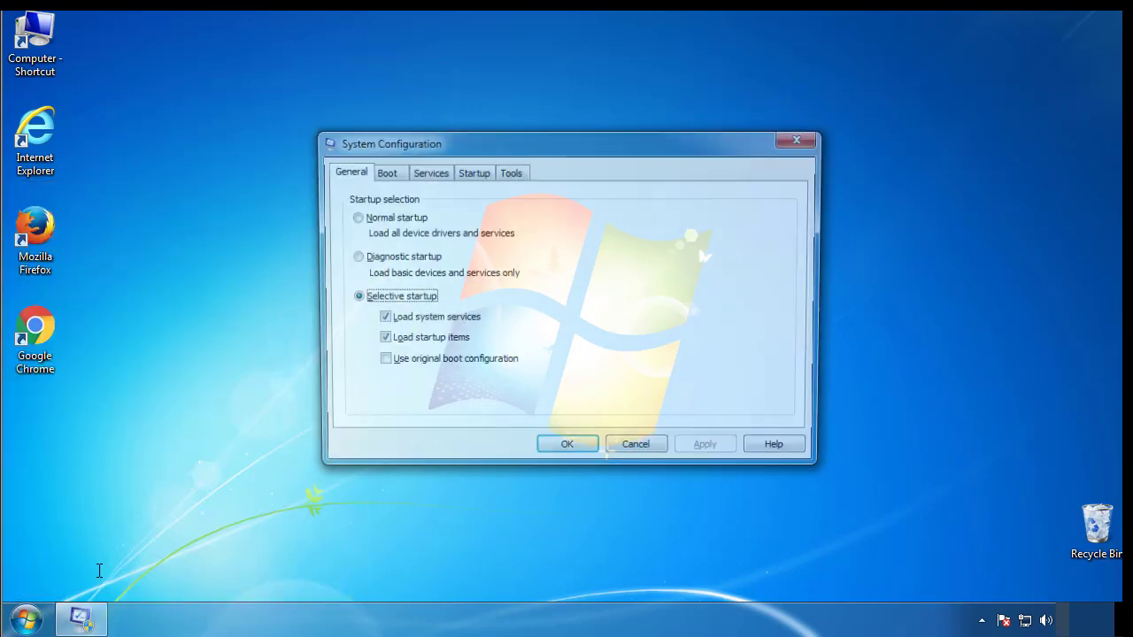
{"action": "left_click", "coordinate": [383, 172]}
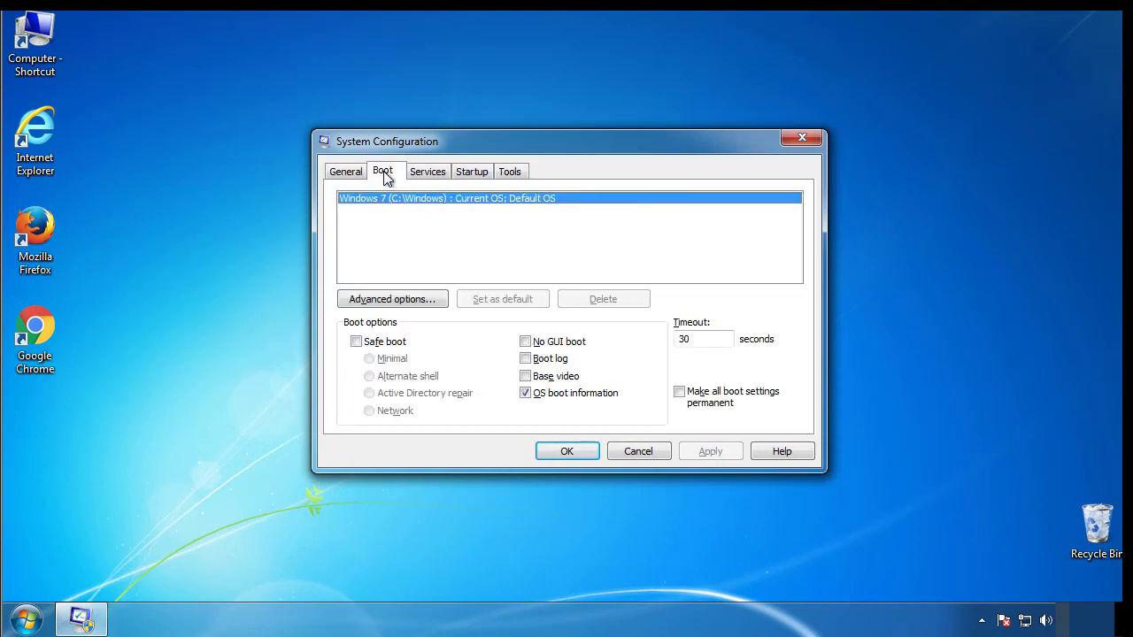
{"action": "left_click", "coordinate": [357, 343]}
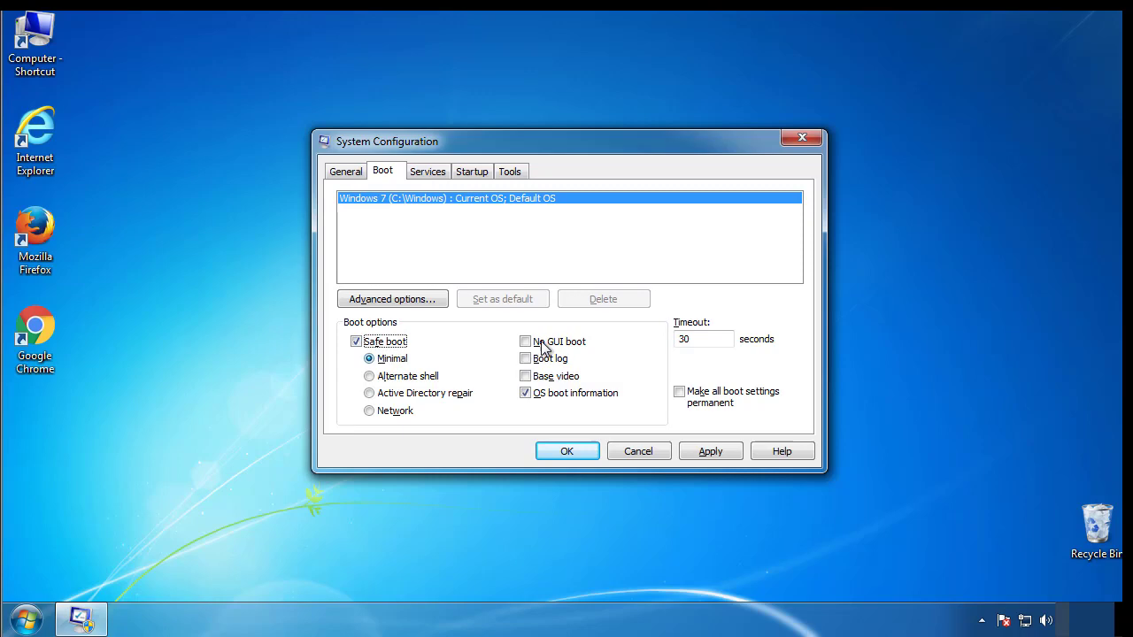
{"action": "left_click", "coordinate": [574, 451]}
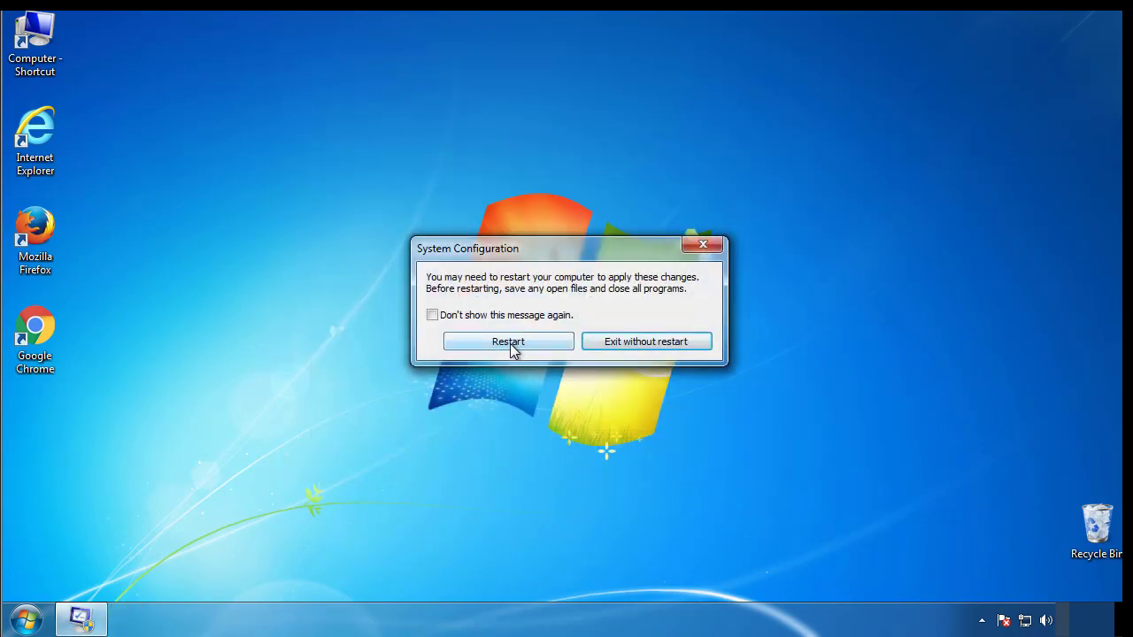
{"action": "left_click", "coordinate": [511, 343]}
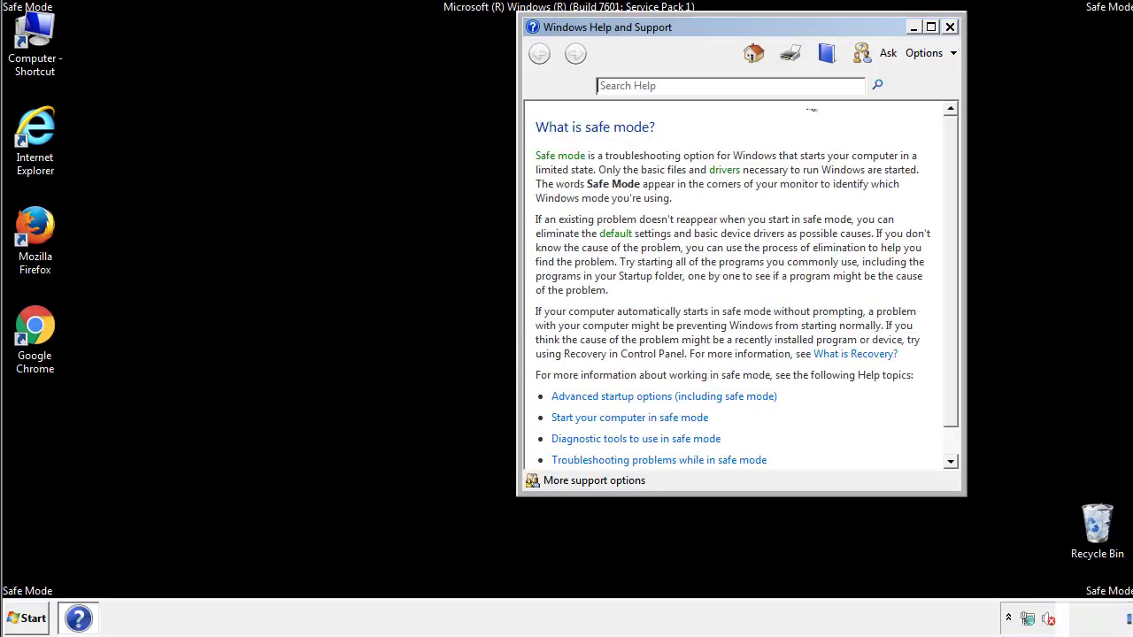
Step: Close Help and Support, set Folder Options to show hidden files, folders and drives, then close Control Panel
{"action": "left_click", "coordinate": [950, 26]}
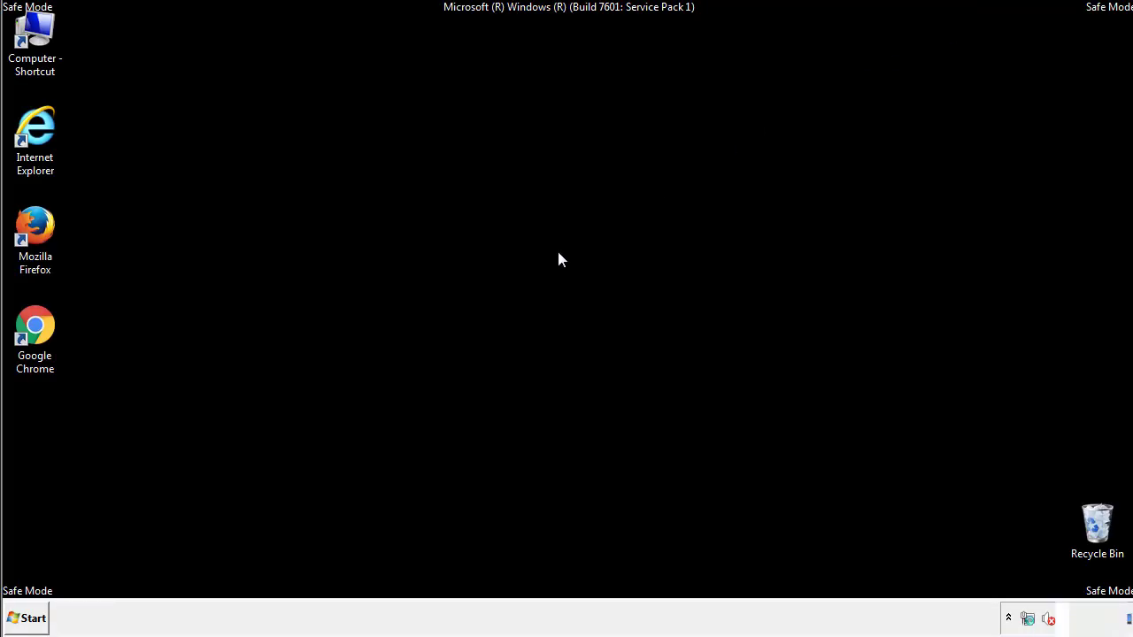
{"action": "left_click", "coordinate": [35, 617]}
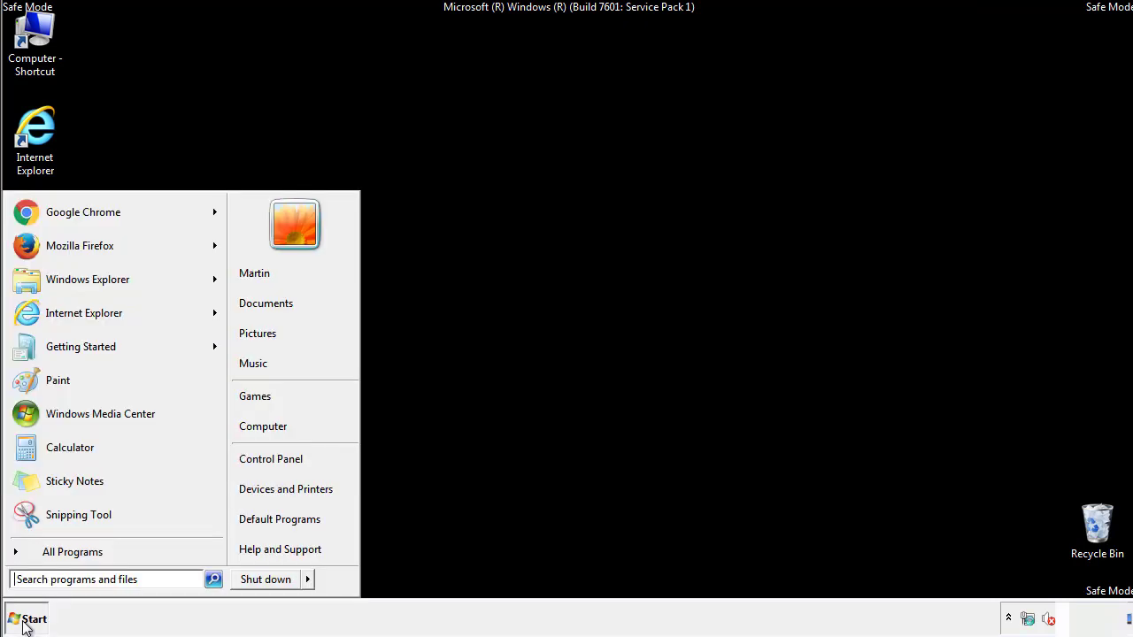
{"action": "left_click", "coordinate": [281, 456]}
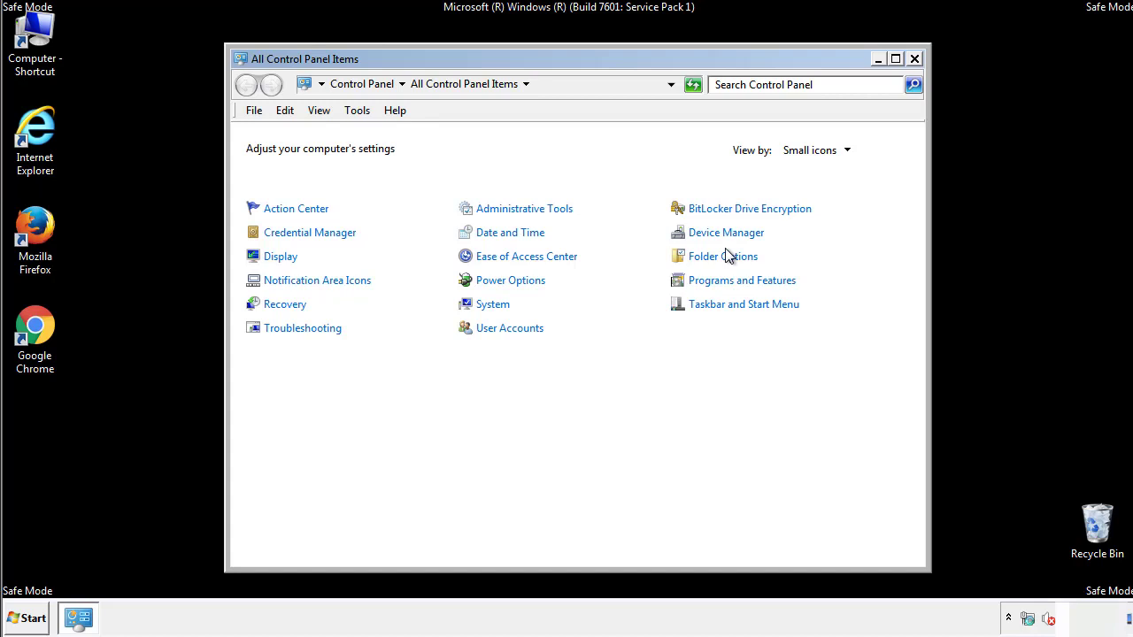
{"action": "left_click", "coordinate": [724, 256]}
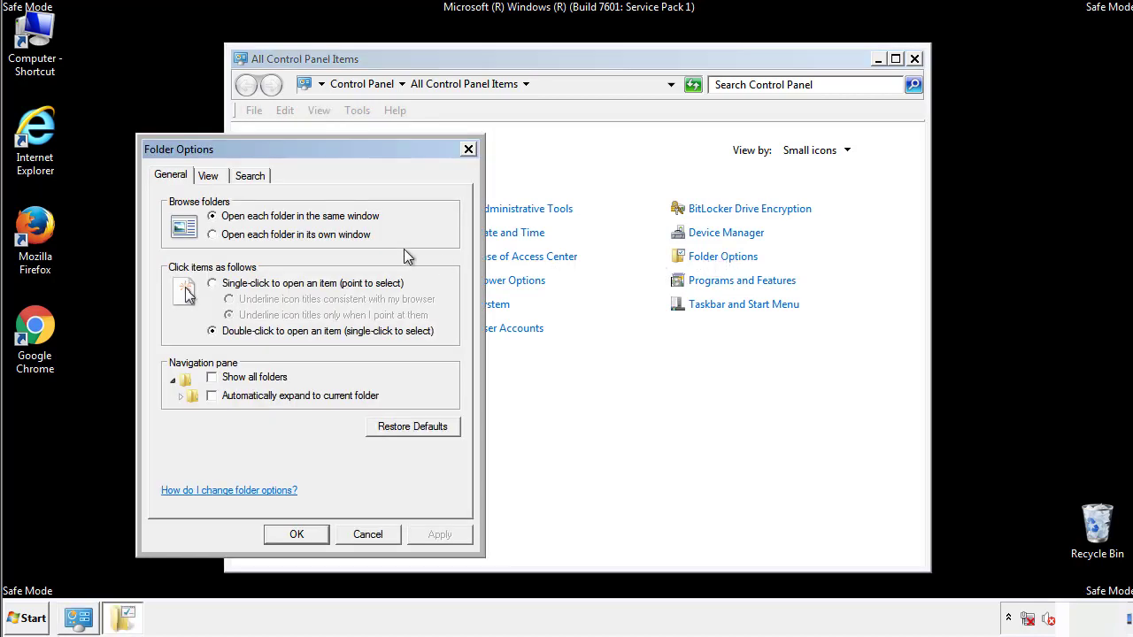
{"action": "left_click", "coordinate": [211, 179]}
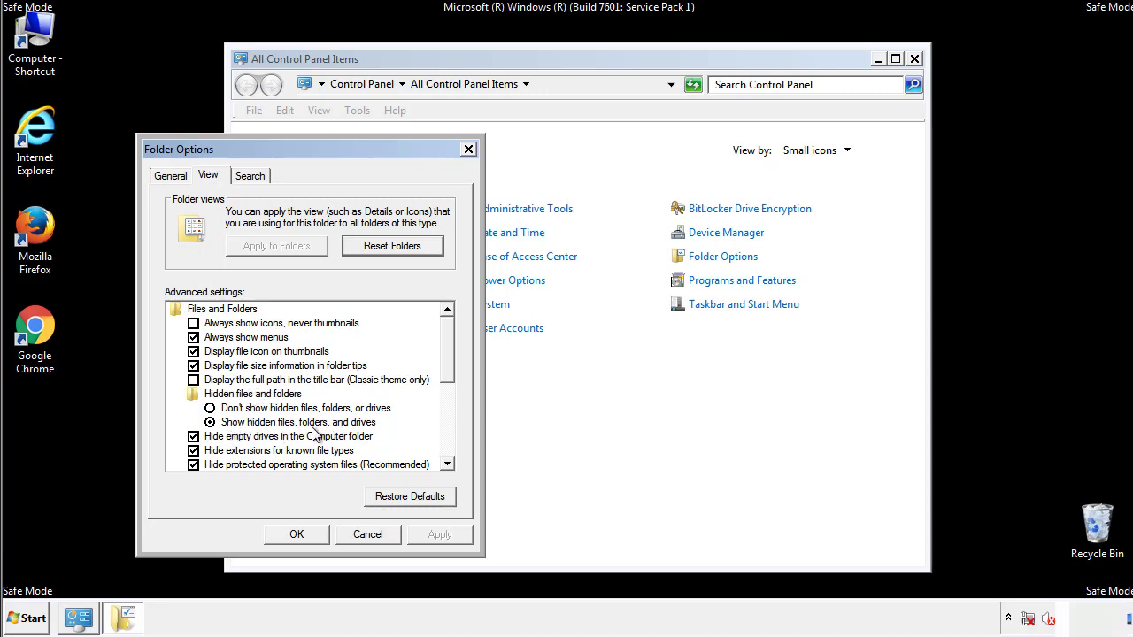
{"action": "left_click", "coordinate": [306, 532]}
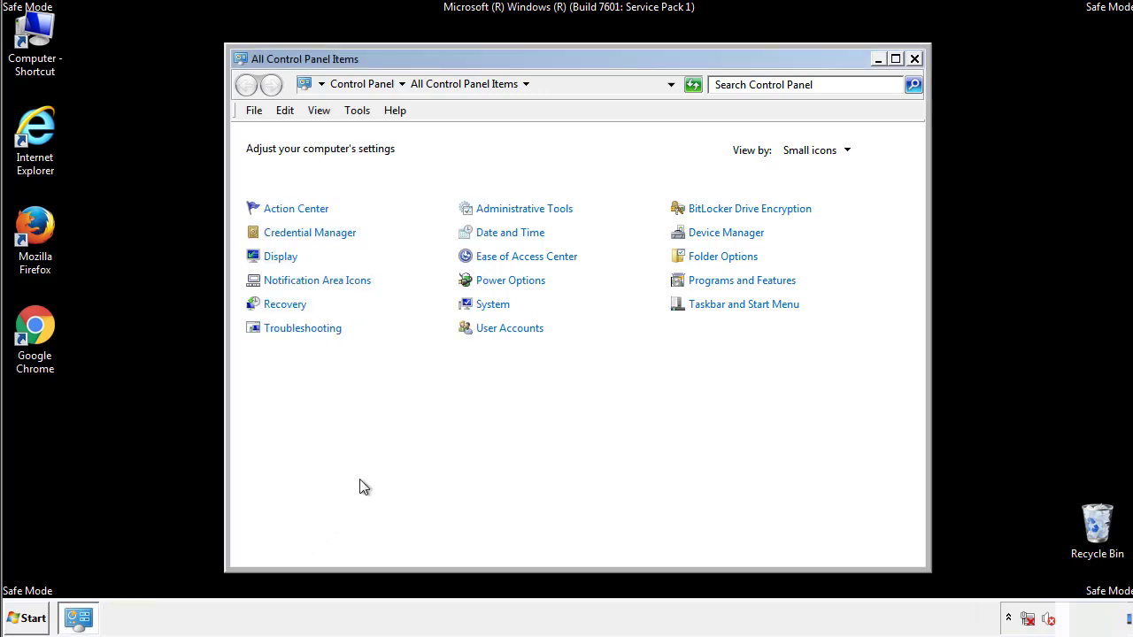
{"action": "left_click", "coordinate": [914, 59]}
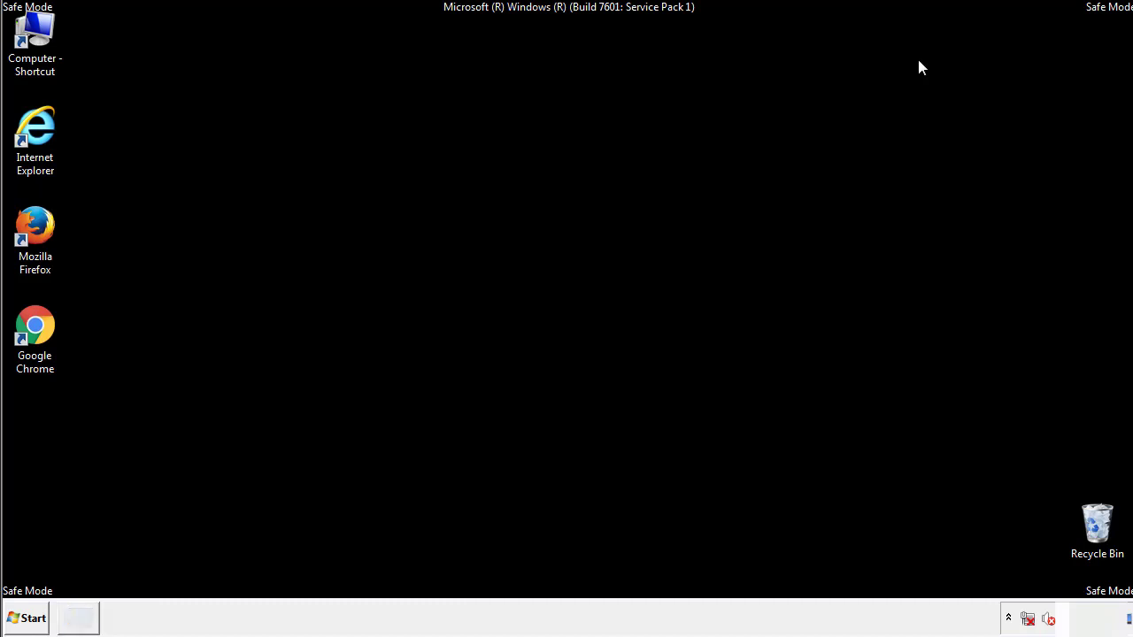
Step: Browse Computer to C:\Windows\System32\drivers\etc and open the hosts file
{"action": "double_click", "coordinate": [37, 35]}
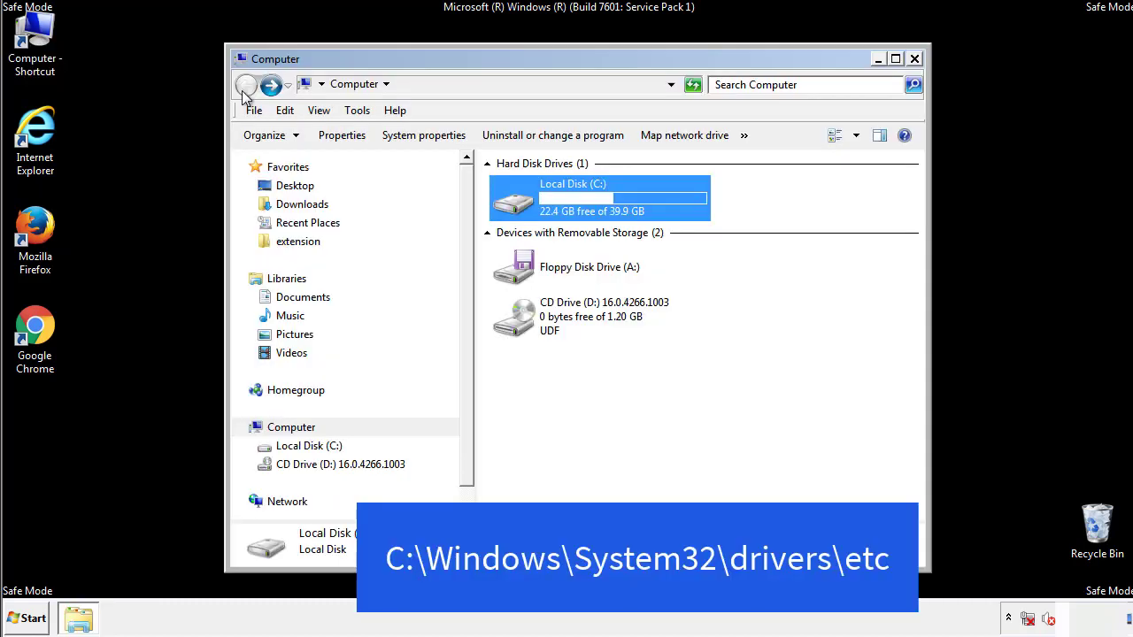
{"action": "double_click", "coordinate": [522, 206]}
{"action": "double_click", "coordinate": [519, 324]}
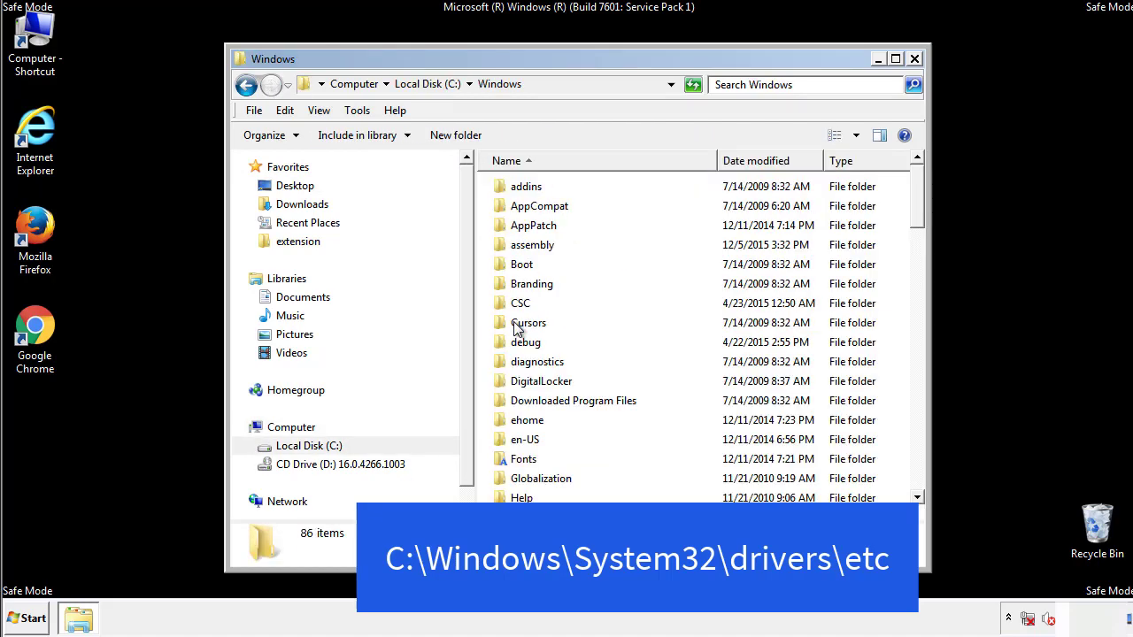
{"action": "scroll", "coordinate": [521, 389], "scroll_direction": "down", "scroll_amount": 2}
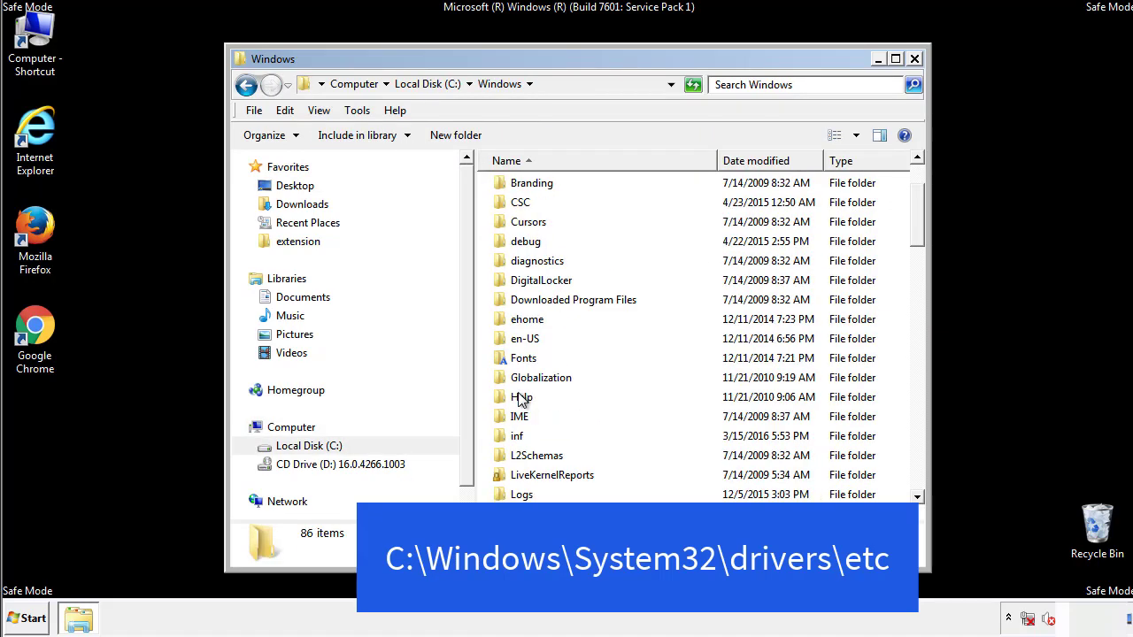
{"action": "scroll", "coordinate": [522, 401], "scroll_direction": "down", "scroll_amount": 7}
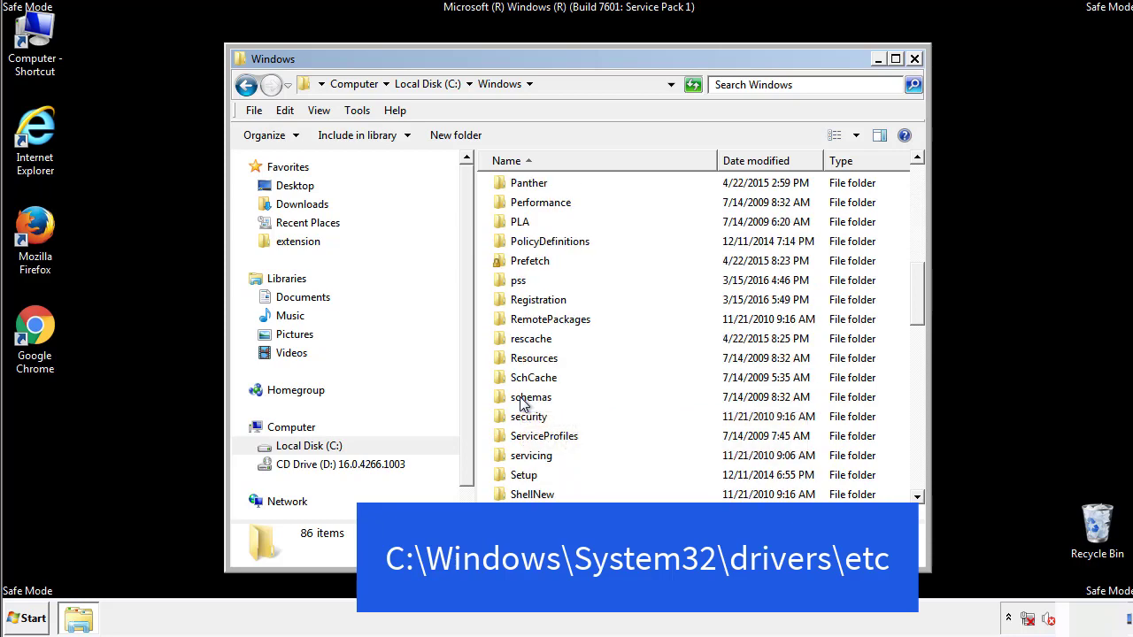
{"action": "scroll", "coordinate": [523, 400], "scroll_direction": "down", "scroll_amount": 2}
{"action": "double_click", "coordinate": [537, 457]}
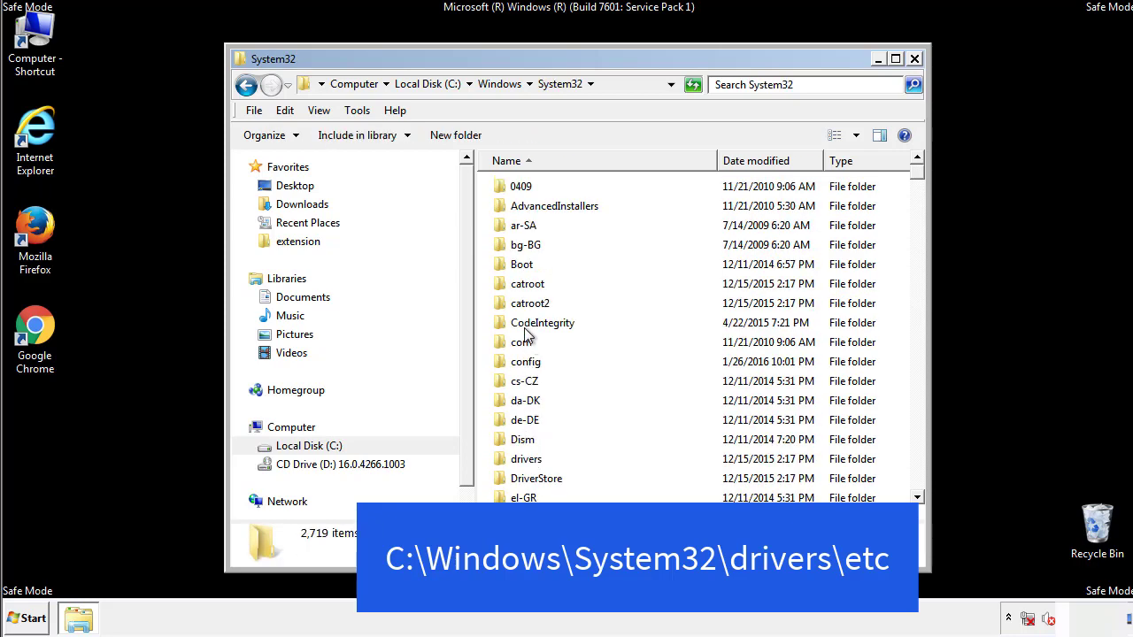
{"action": "double_click", "coordinate": [528, 458]}
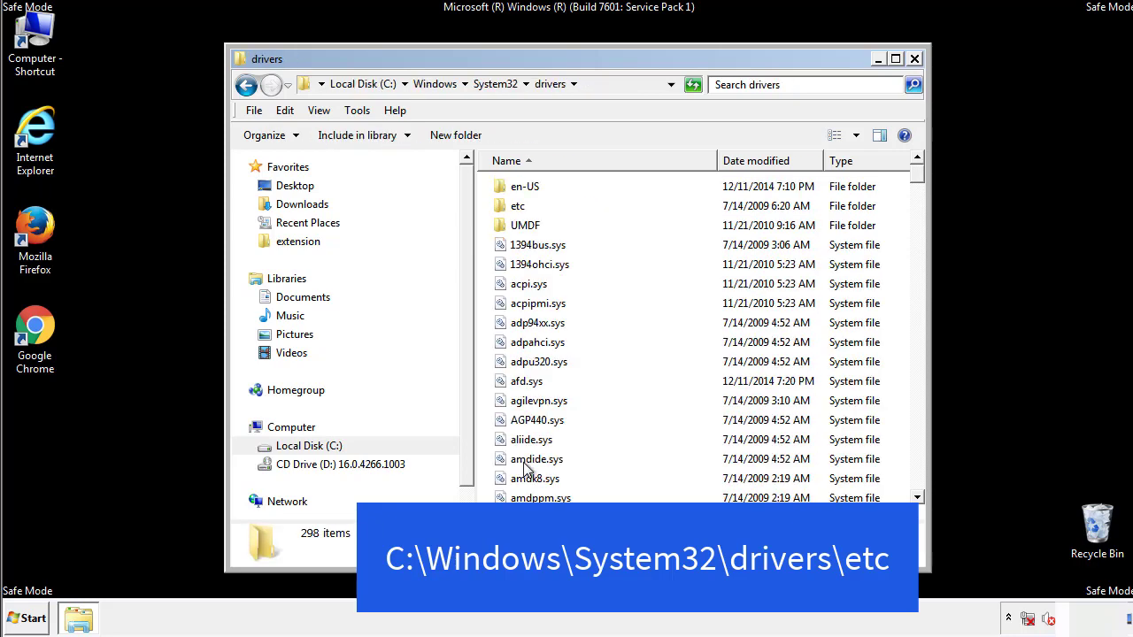
{"action": "double_click", "coordinate": [518, 207]}
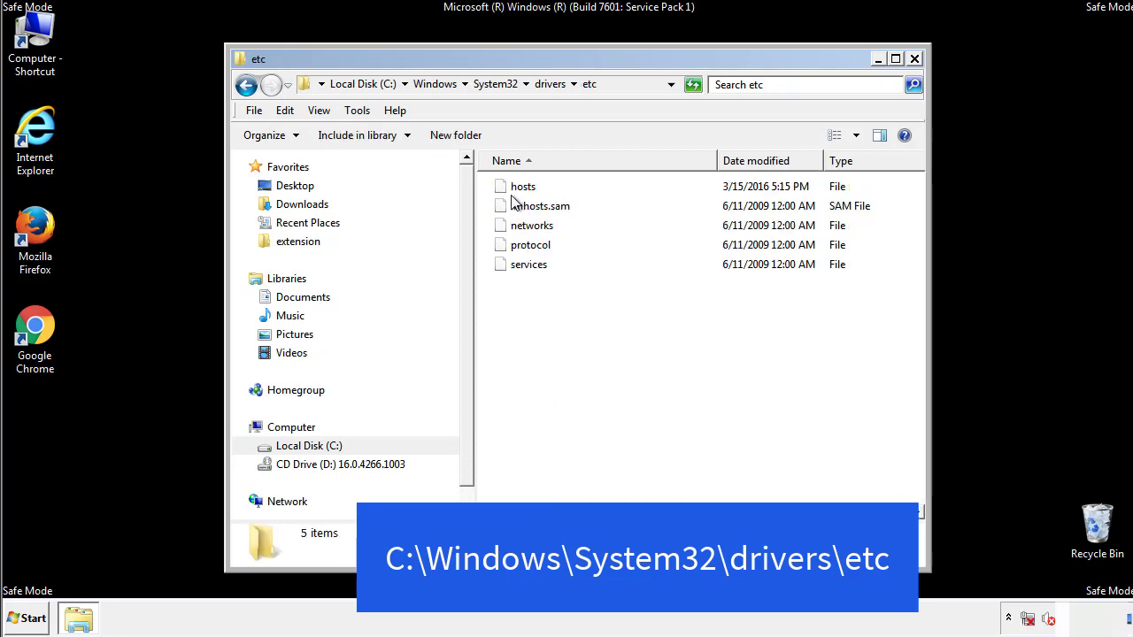
{"action": "double_click", "coordinate": [516, 189]}
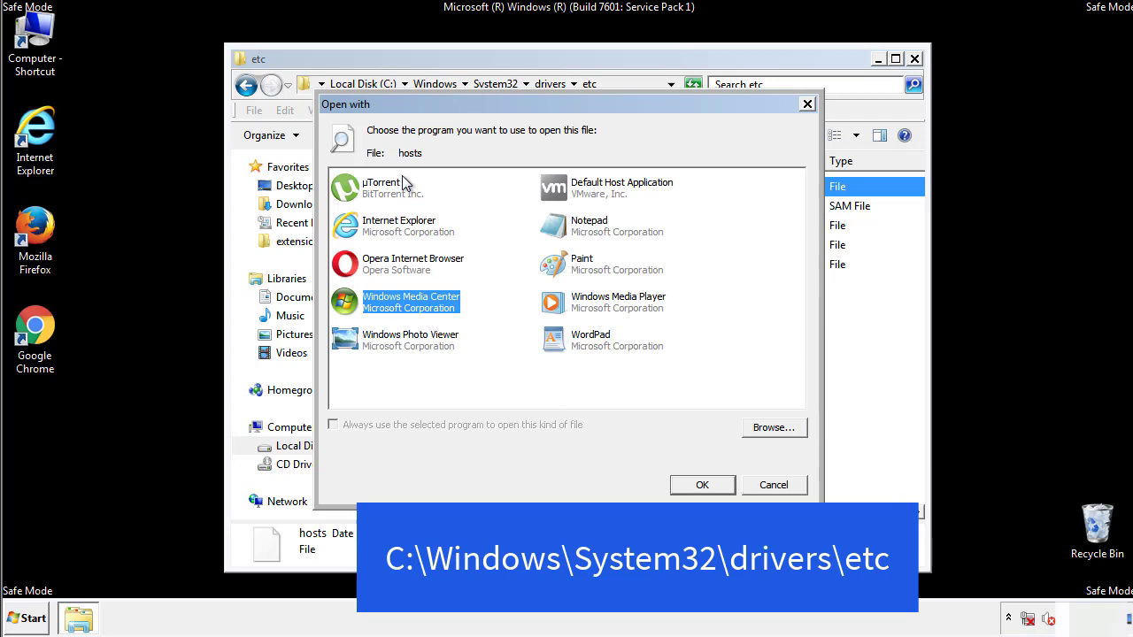
Step: Open hosts in Notepad, delete the four bottom host entries, and save the file
{"action": "left_click", "coordinate": [573, 231]}
{"action": "left_click", "coordinate": [702, 486]}
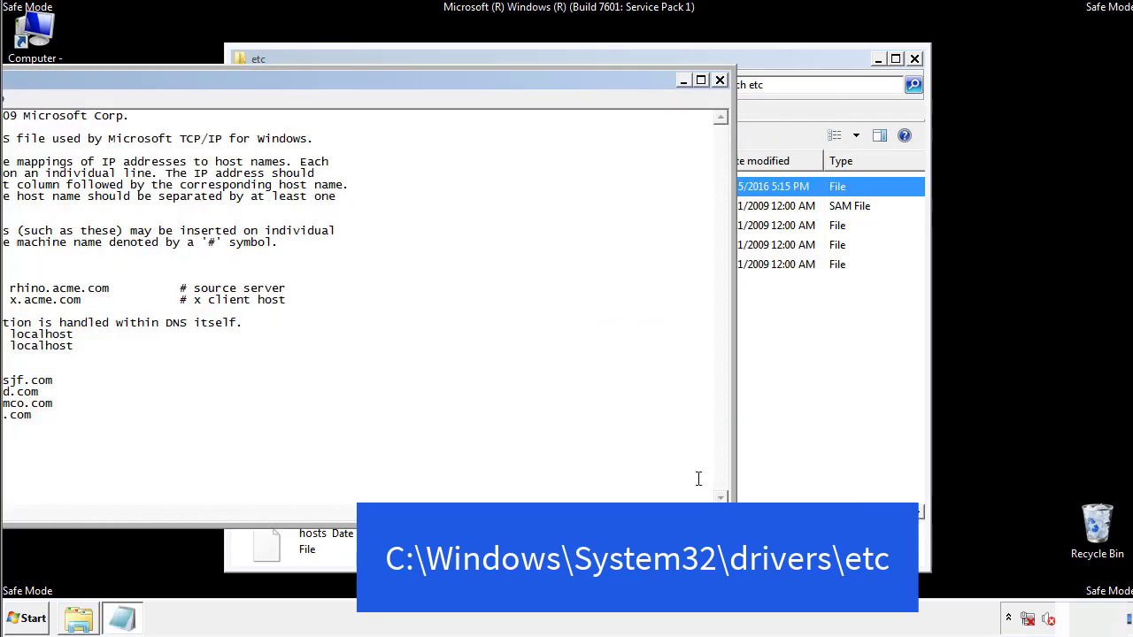
{"action": "left_click_drag", "start_coordinate": [463, 80], "coordinate": [720, 97]}
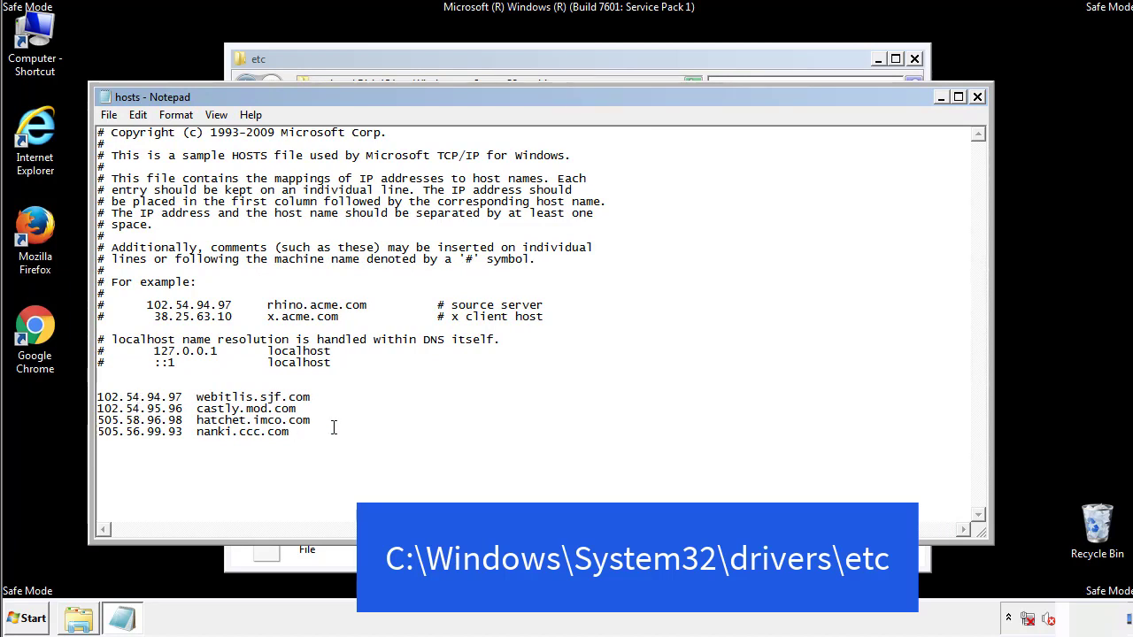
{"action": "left_click_drag", "start_coordinate": [317, 434], "coordinate": [119, 396]}
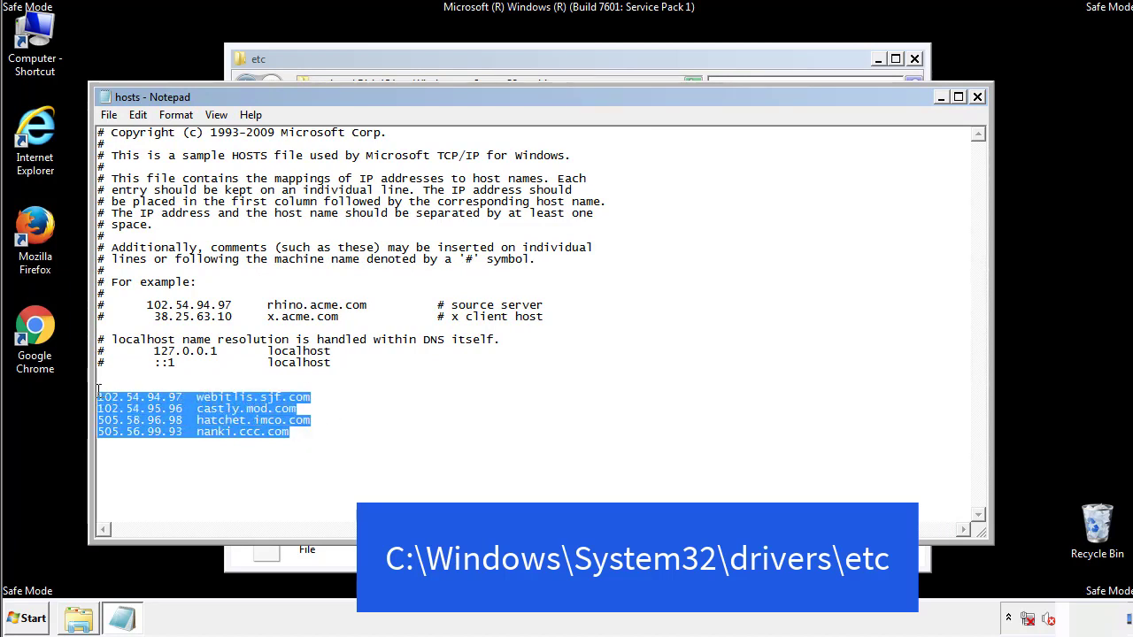
{"action": "key", "text": "Delete"}
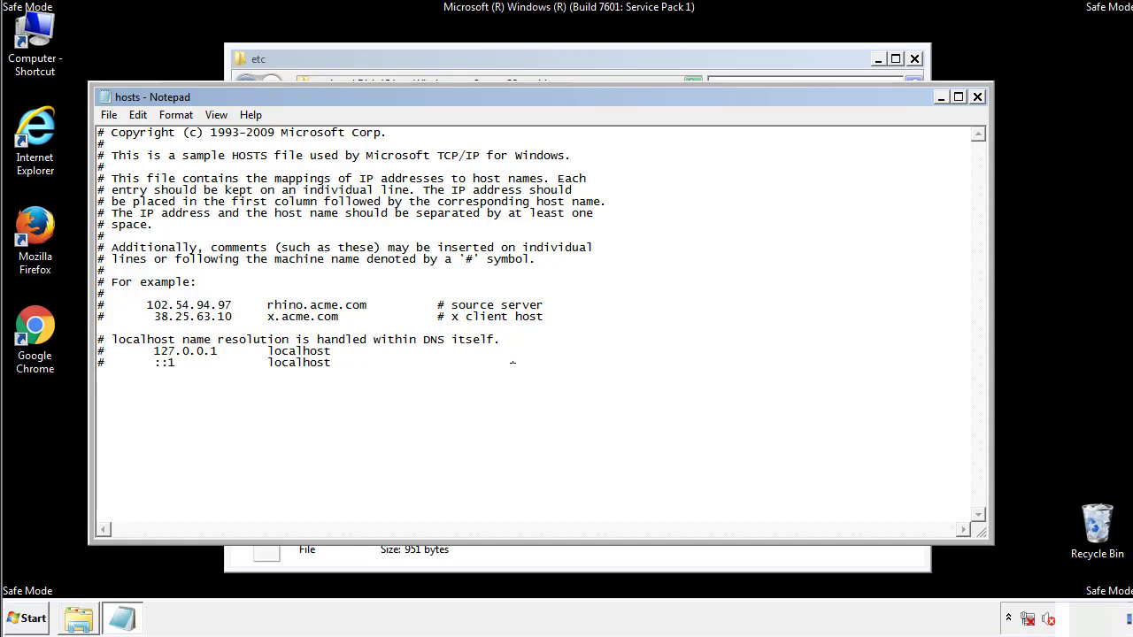
{"action": "left_click", "coordinate": [978, 98]}
{"action": "left_click", "coordinate": [499, 324]}
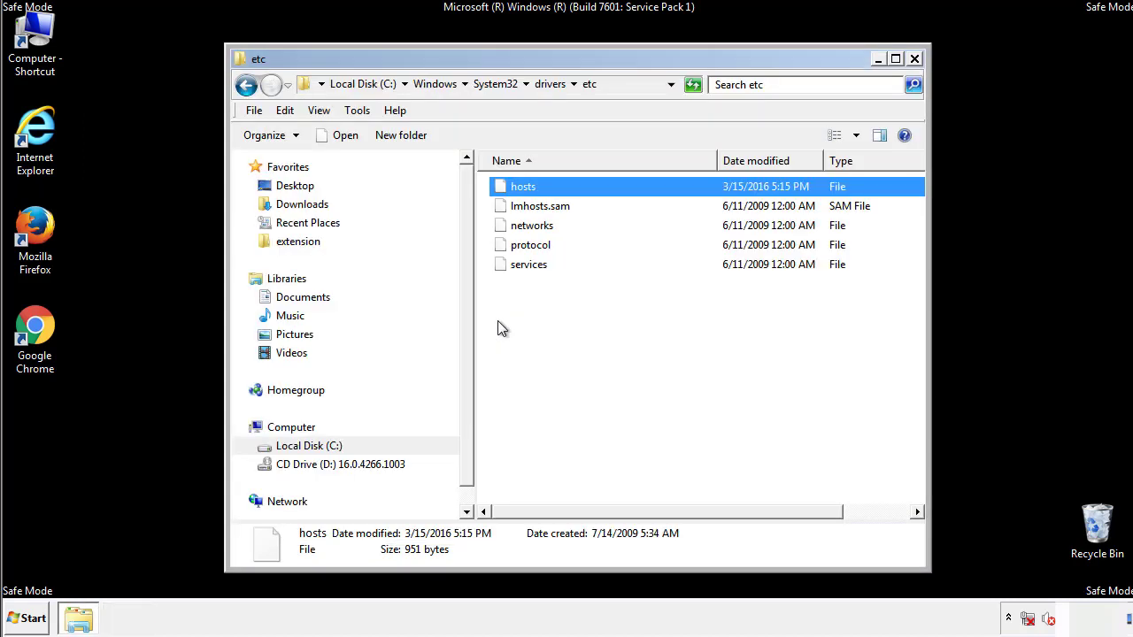
Step: Close the etc window and open the Startup folder from All Programs
{"action": "left_click", "coordinate": [915, 60]}
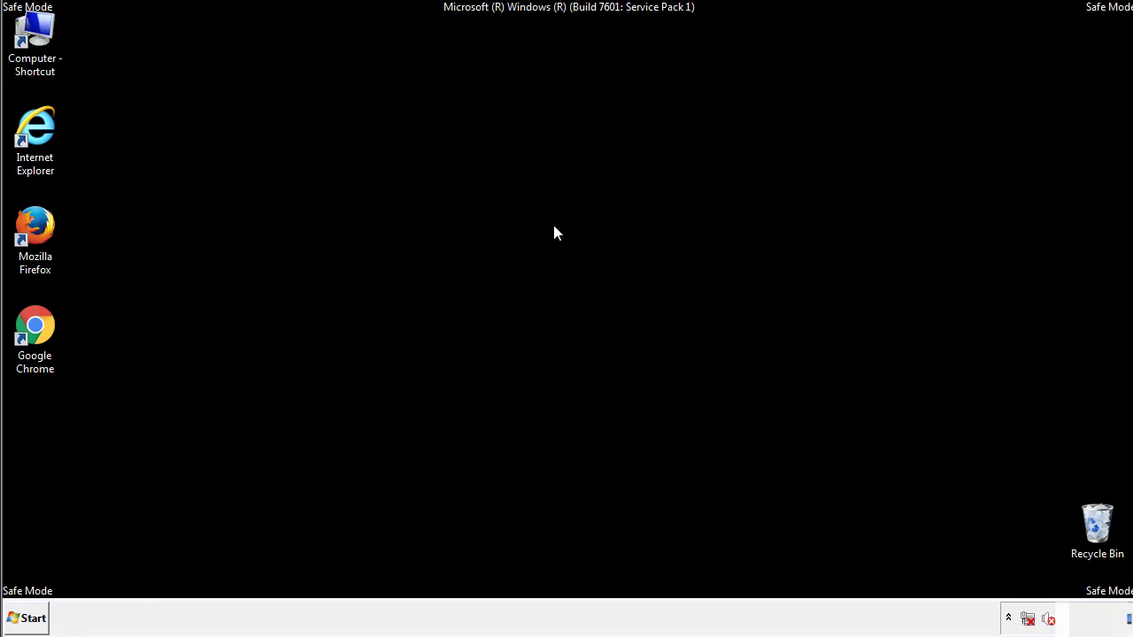
{"action": "left_click", "coordinate": [28, 619]}
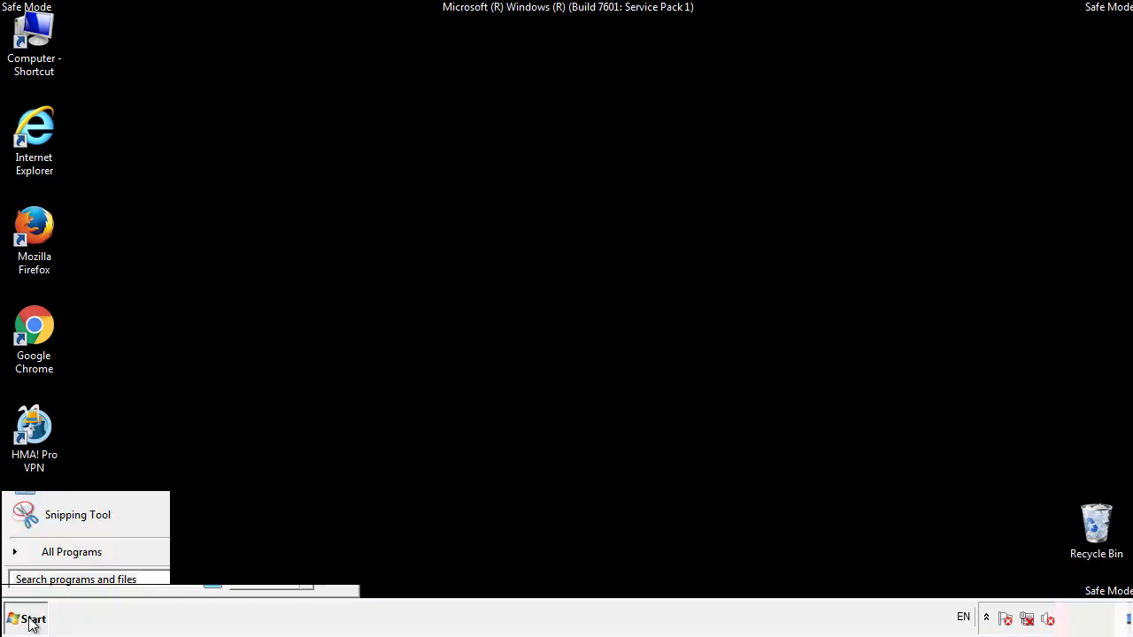
{"action": "left_click", "coordinate": [50, 558]}
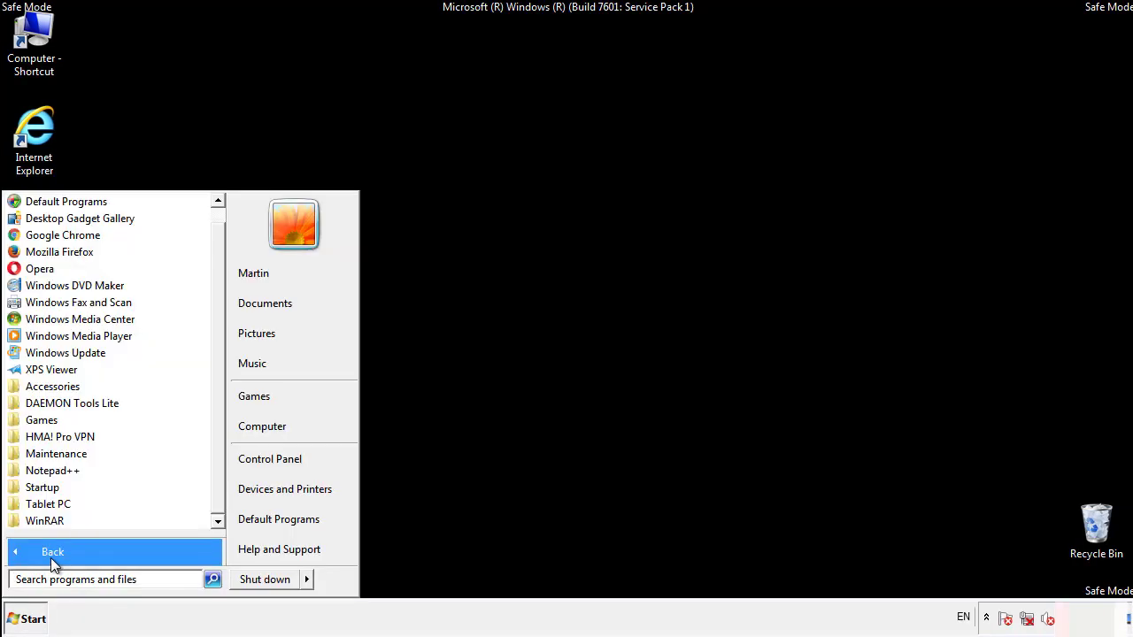
{"action": "right_click", "coordinate": [43, 485]}
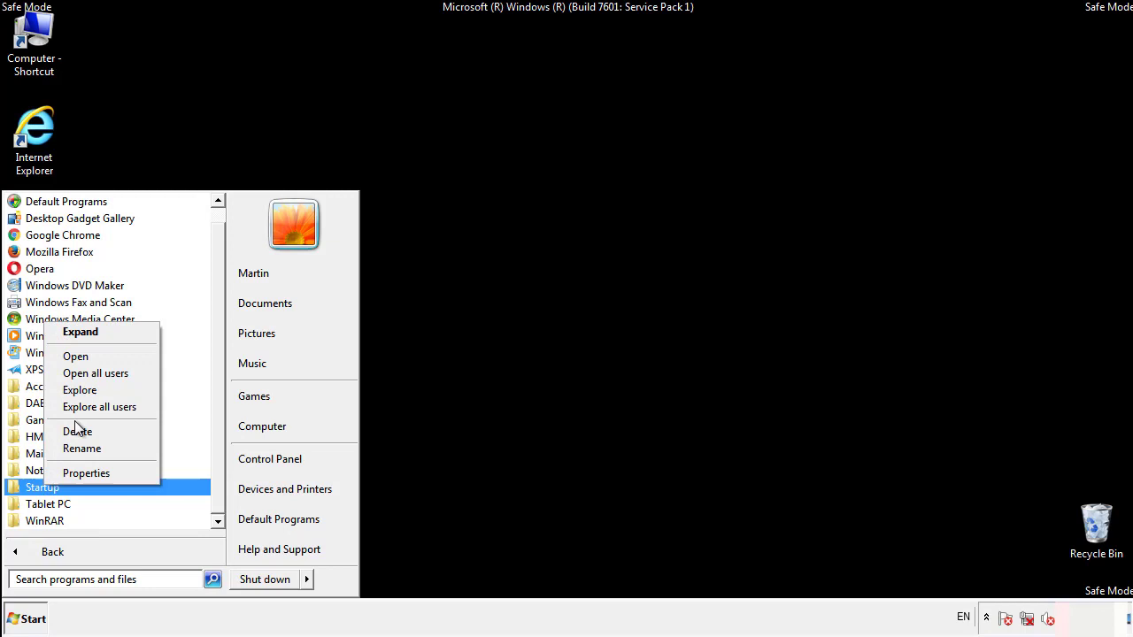
{"action": "left_click", "coordinate": [85, 355]}
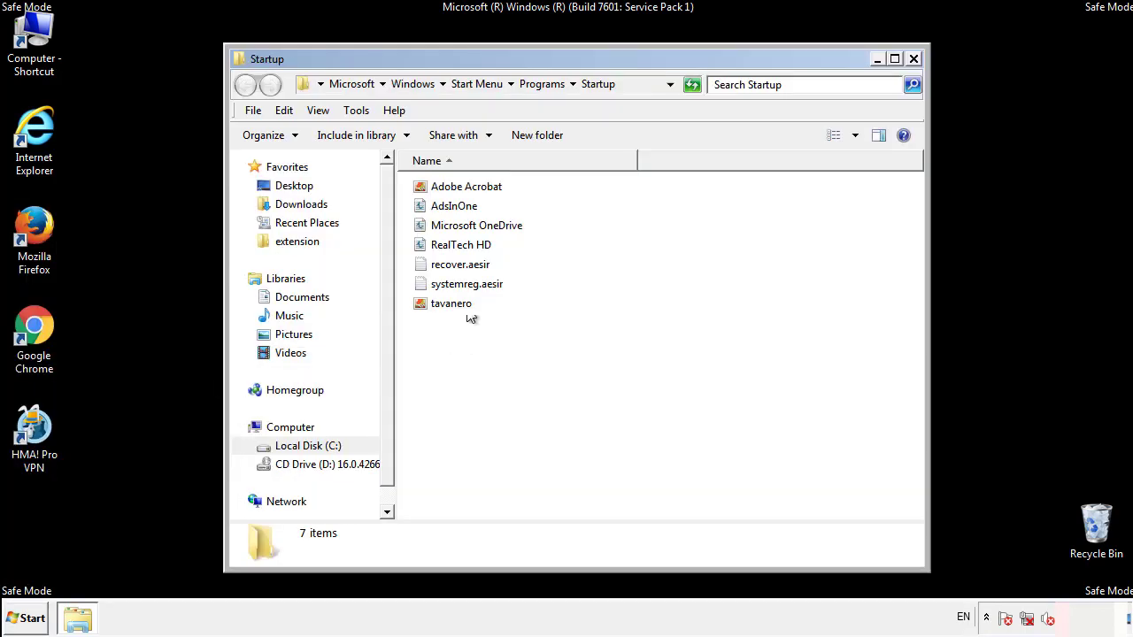
Step: Delete AdsInOne, recover.aesir, systemreg.aesir and tavanero from the Startup folder
{"action": "left_click", "coordinate": [462, 210]}
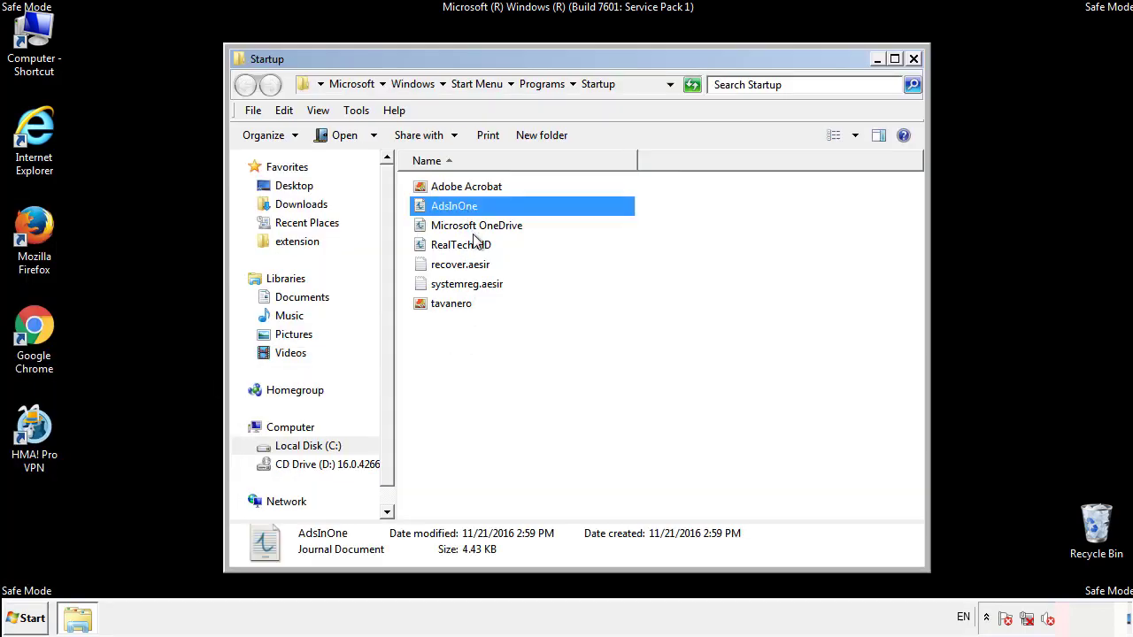
{"action": "left_click", "coordinate": [463, 268], "text": "ctrl"}
{"action": "left_click", "coordinate": [469, 284], "text": "ctrl"}
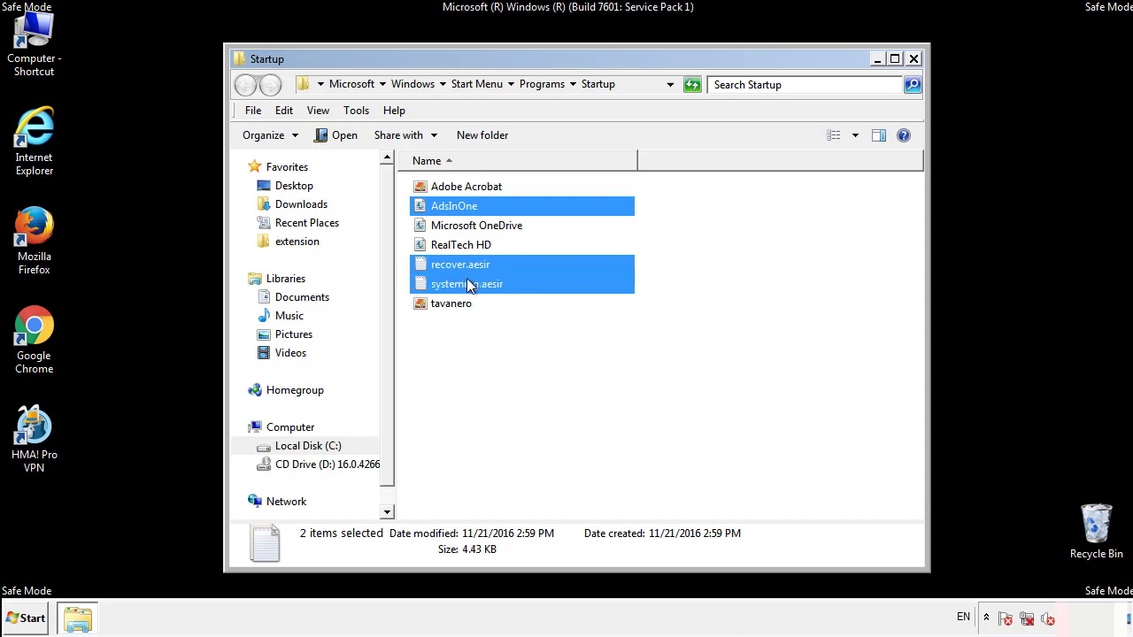
{"action": "left_click", "coordinate": [453, 304], "text": "ctrl"}
{"action": "right_click", "coordinate": [448, 304]}
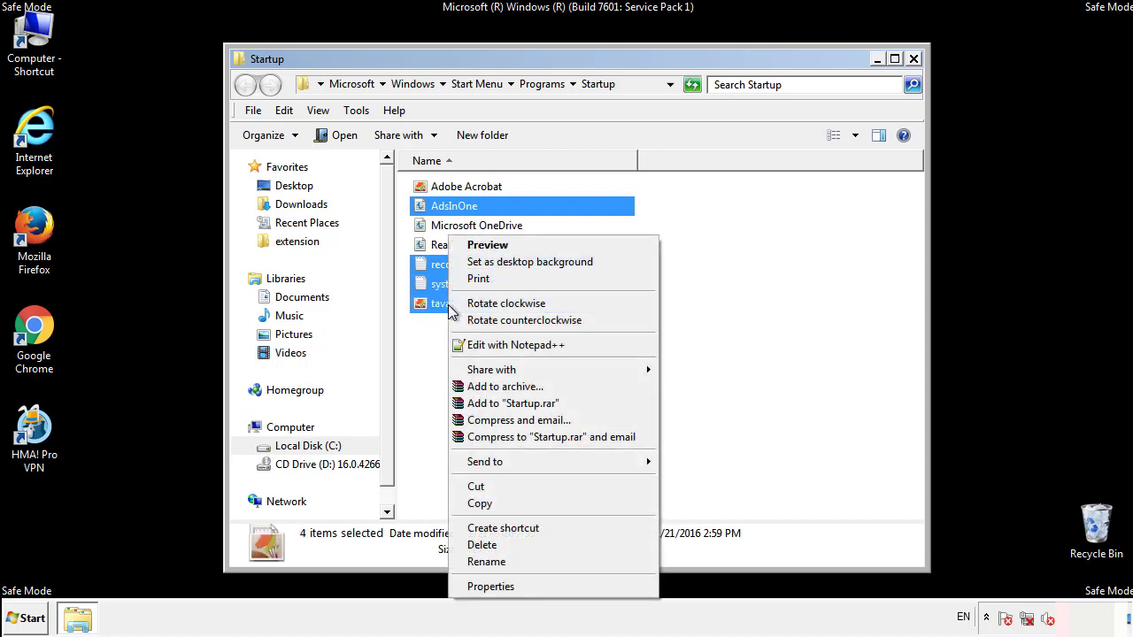
{"action": "left_click", "coordinate": [480, 545]}
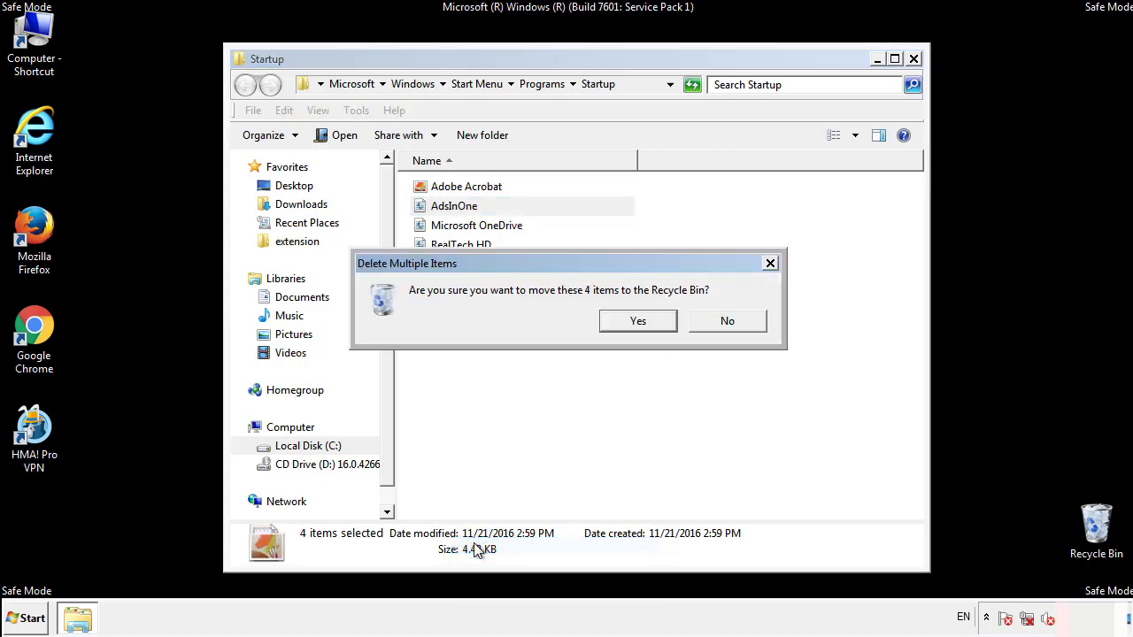
{"action": "left_click", "coordinate": [625, 322]}
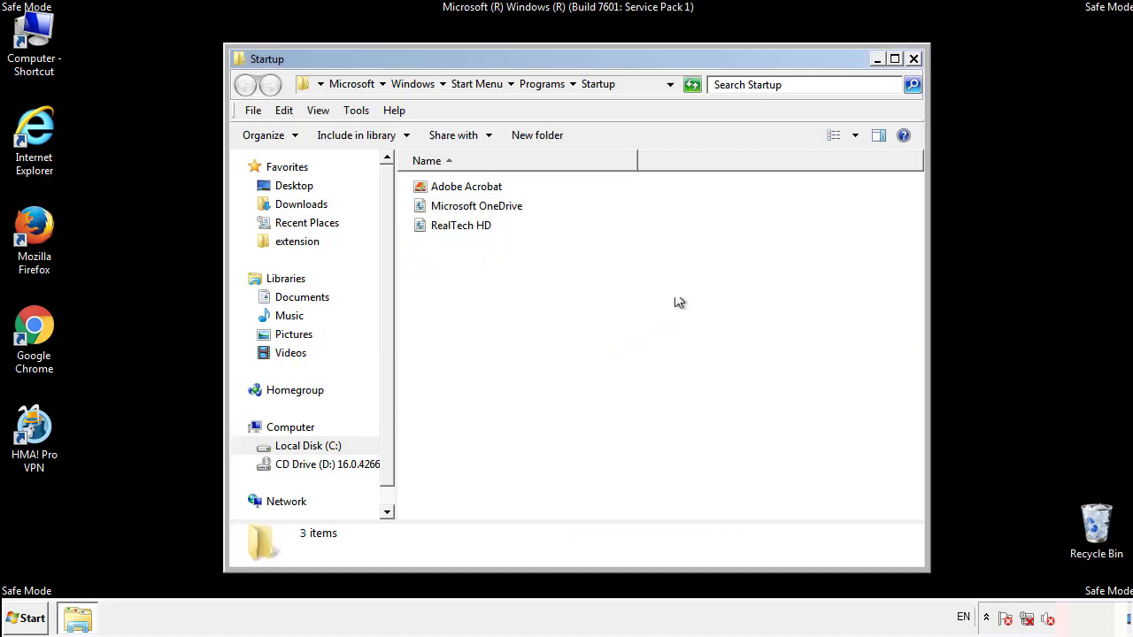
Step: Close the Startup window and launch Registry Editor by searching for regedit
{"action": "left_click", "coordinate": [917, 66]}
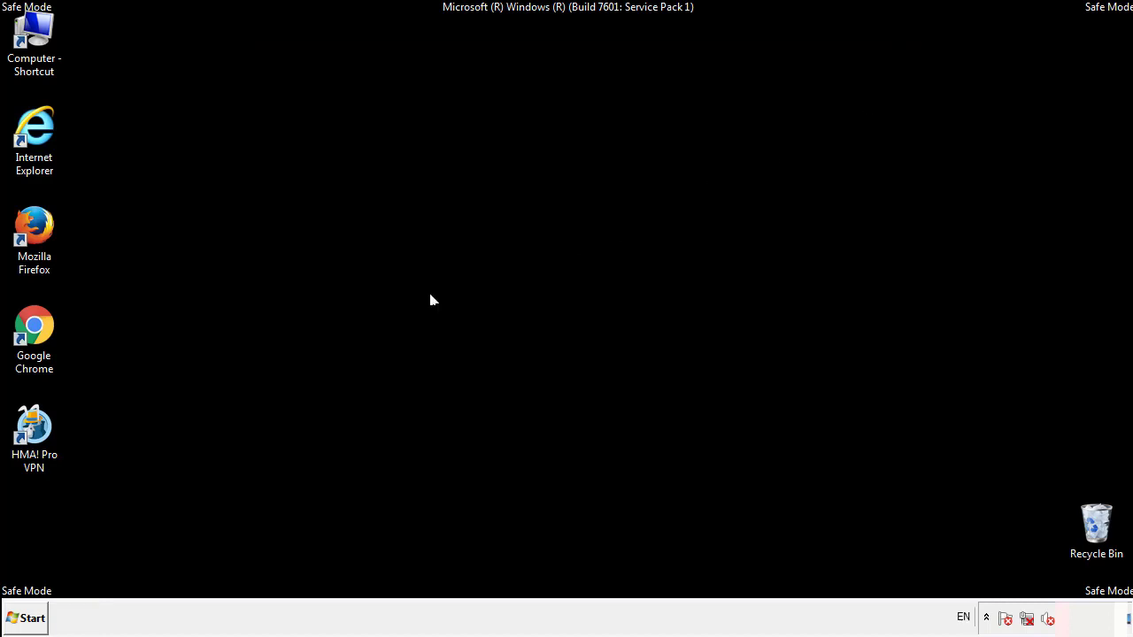
{"action": "left_click", "coordinate": [26, 624]}
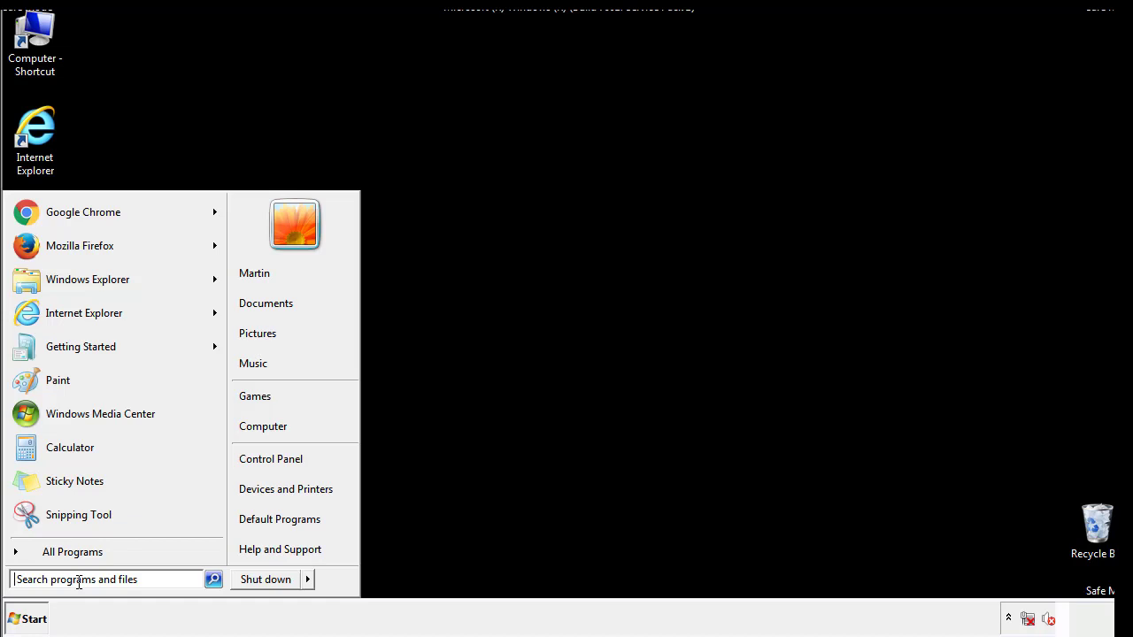
{"action": "type", "text": "reged"}
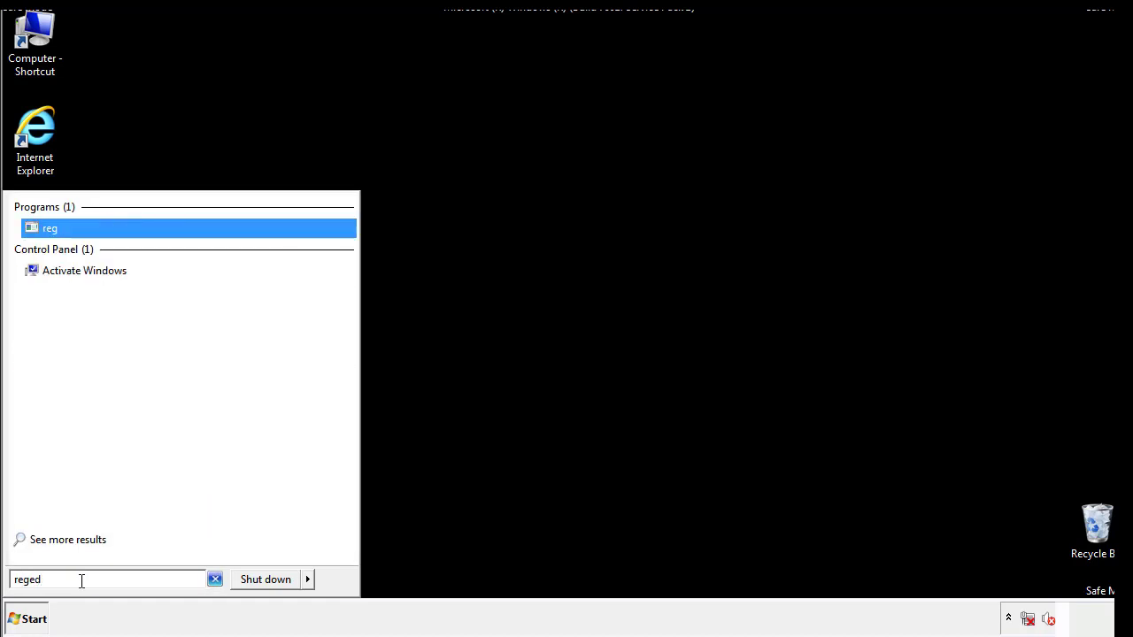
{"action": "type", "text": "it"}
{"action": "key", "text": "Return"}
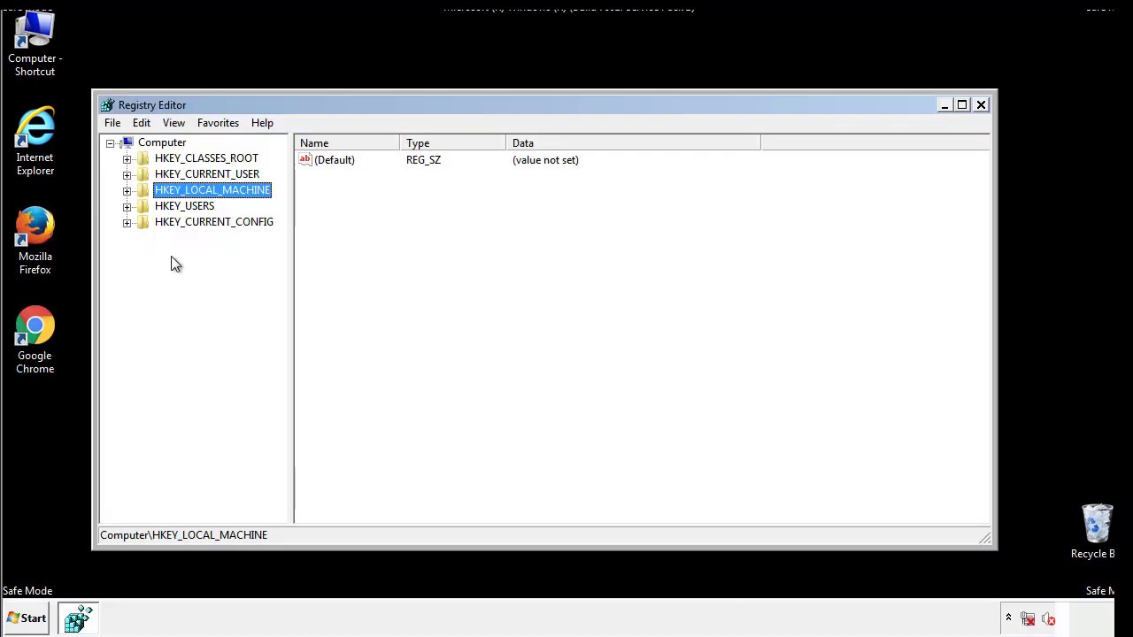
Step: Navigate to HKEY_LOCAL_MACHINE\SOFTWARE\Microsoft\Windows\CurrentVersion\Run
{"action": "left_click", "coordinate": [127, 191]}
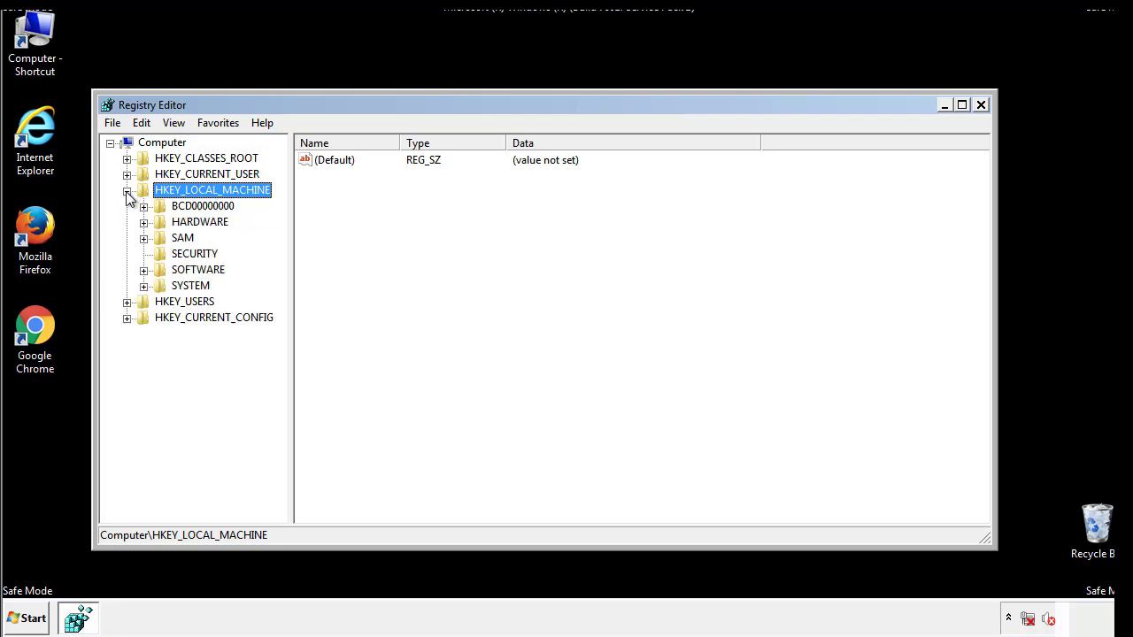
{"action": "left_click", "coordinate": [143, 270]}
{"action": "left_click_drag", "start_coordinate": [279, 261], "coordinate": [280, 293]}
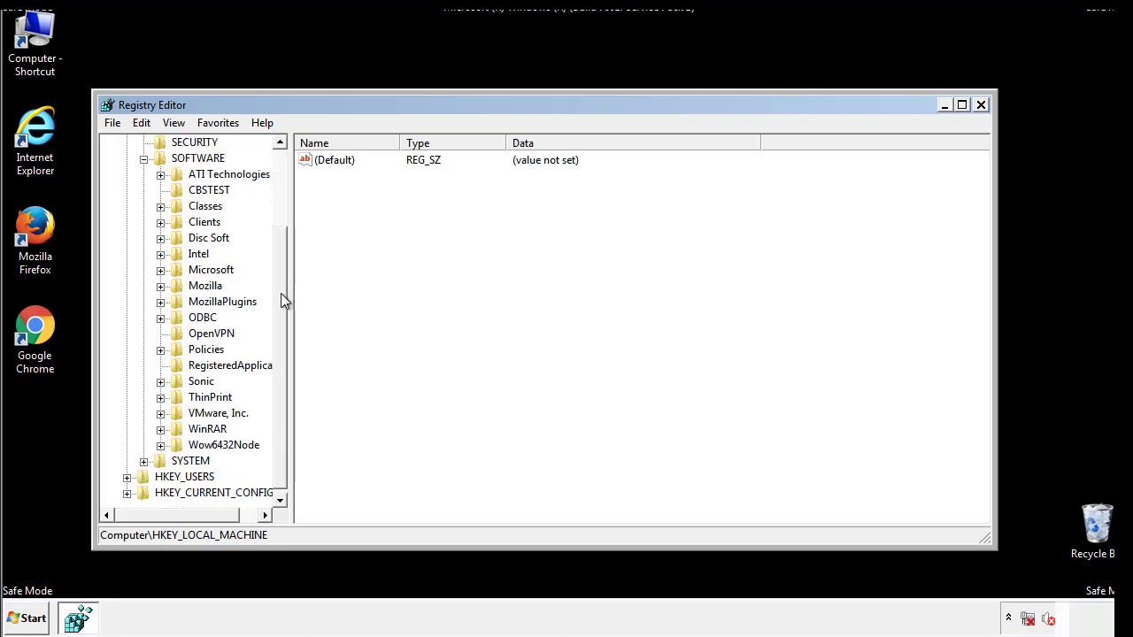
{"action": "left_click", "coordinate": [161, 270]}
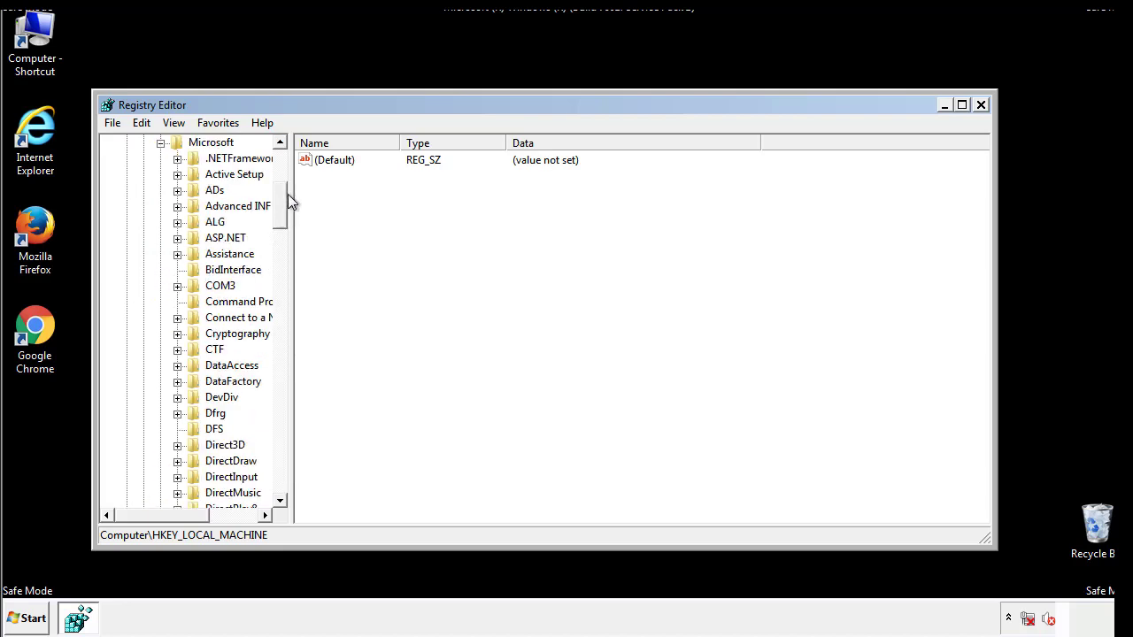
{"action": "left_click_drag", "start_coordinate": [279, 217], "coordinate": [281, 455]}
{"action": "left_click", "coordinate": [177, 270]}
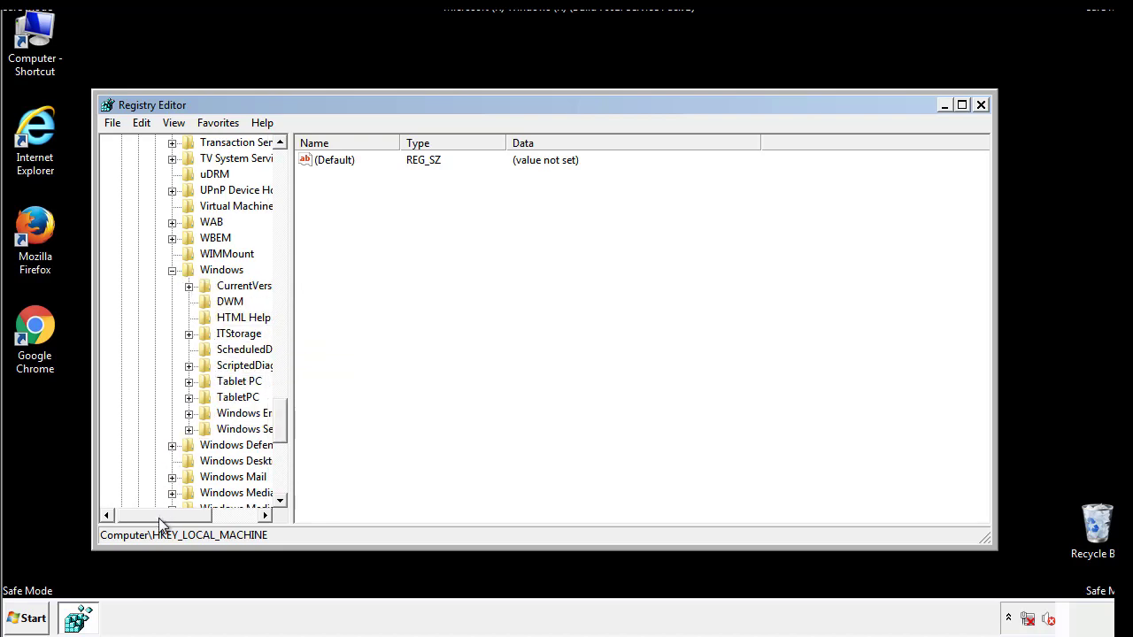
{"action": "left_click_drag", "start_coordinate": [158, 518], "coordinate": [181, 520]}
{"action": "left_click", "coordinate": [145, 286]}
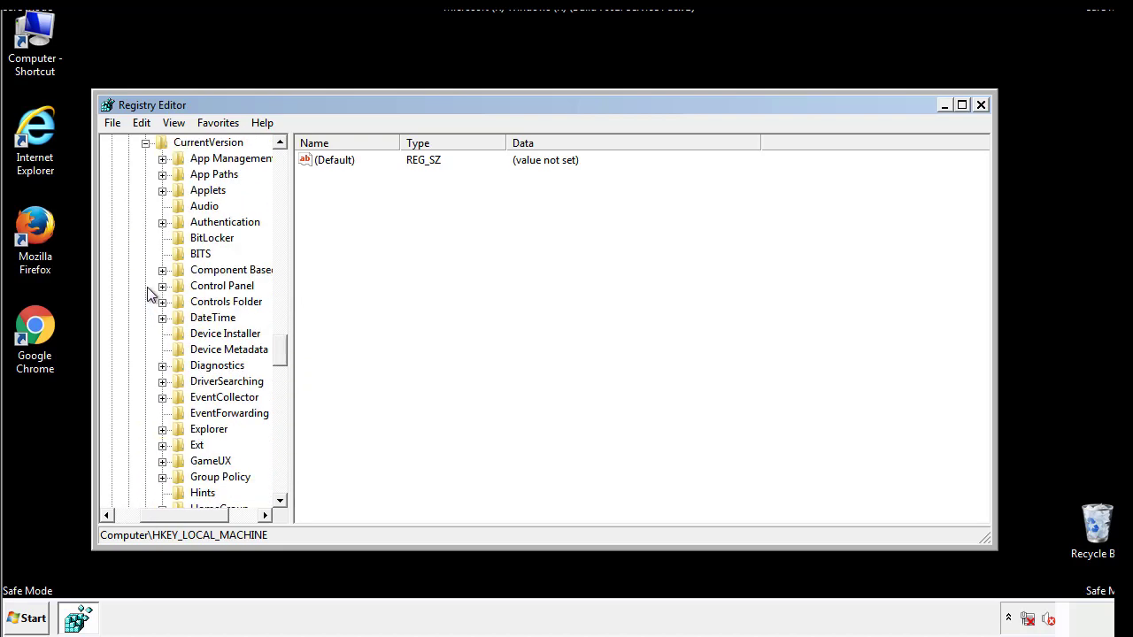
{"action": "left_click_drag", "start_coordinate": [288, 350], "coordinate": [281, 410]}
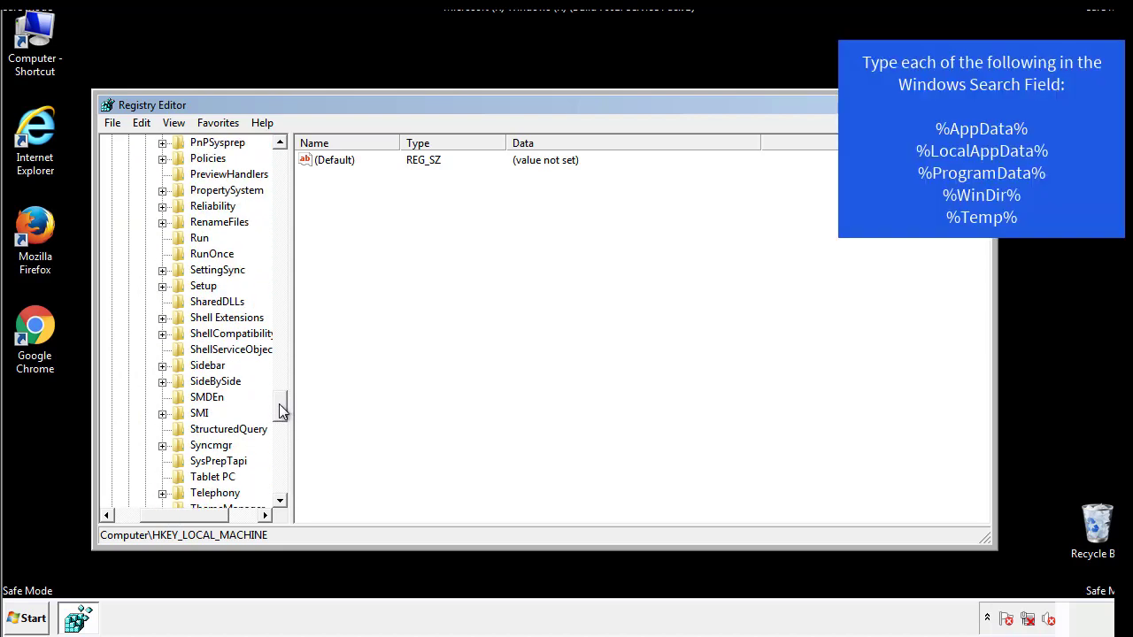
{"action": "left_click", "coordinate": [186, 238]}
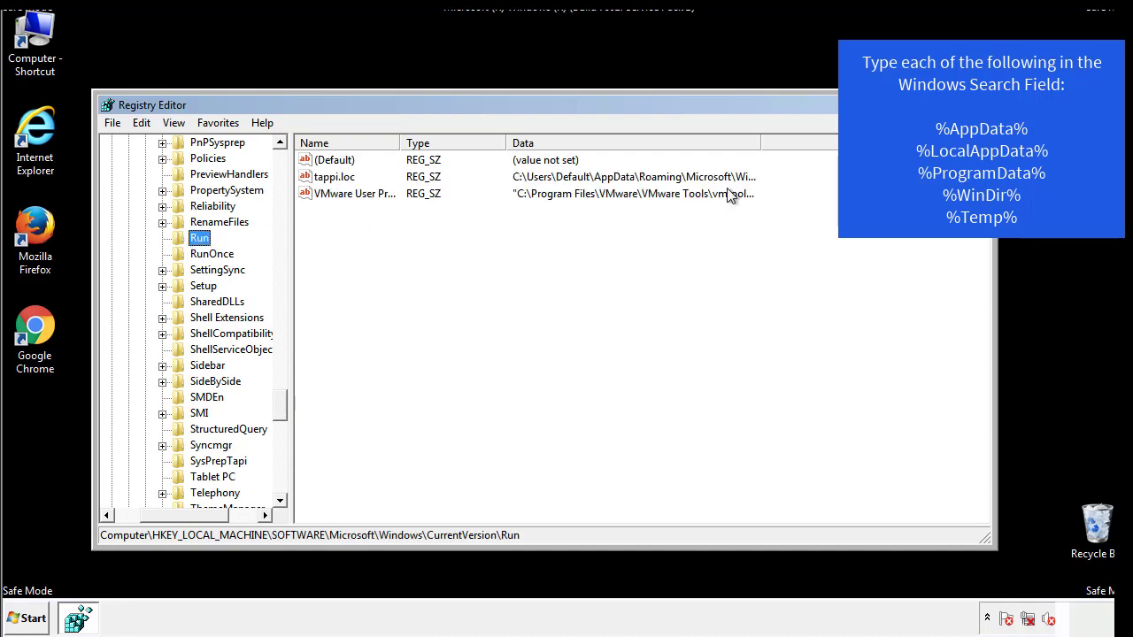
Step: Delete the tappi.loc value from the Run key
{"action": "left_click", "coordinate": [335, 182]}
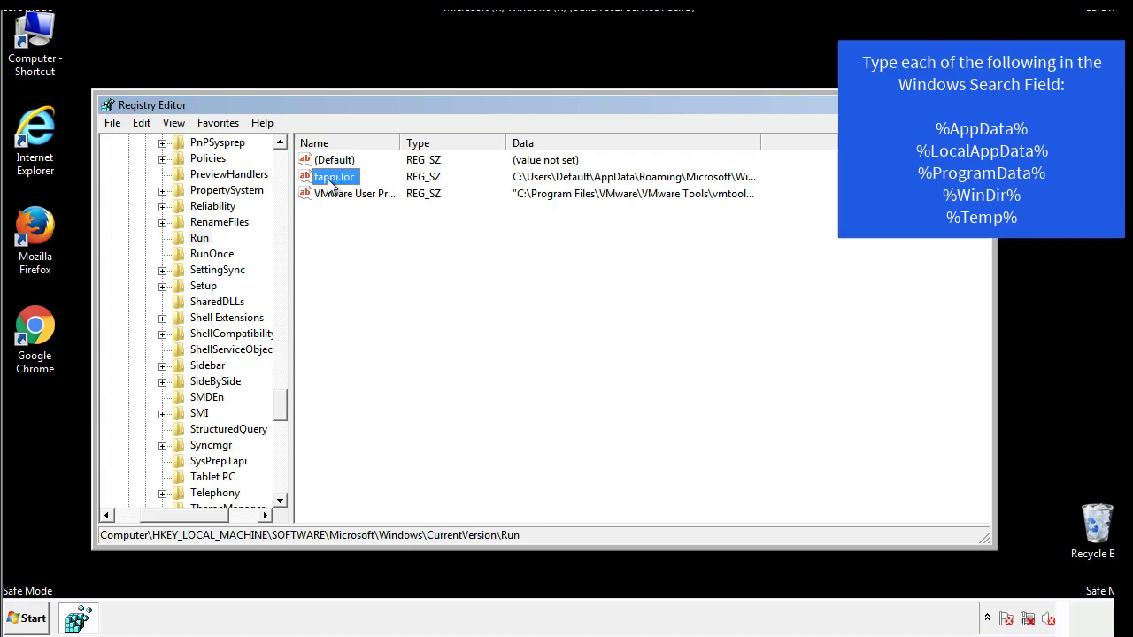
{"action": "right_click", "coordinate": [326, 180]}
{"action": "left_click", "coordinate": [354, 230]}
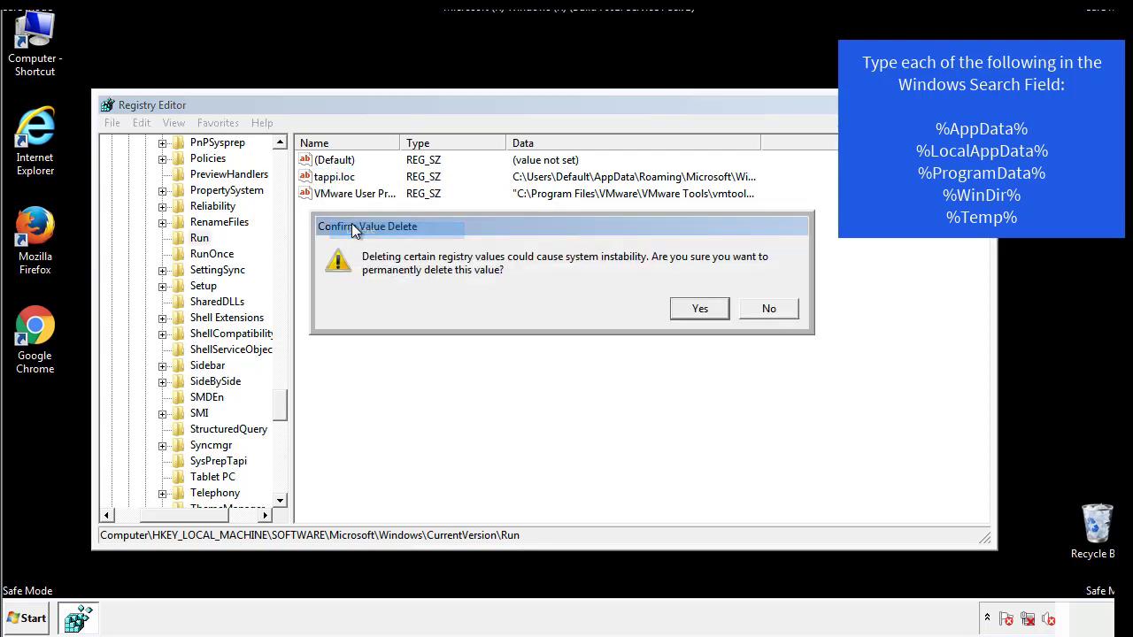
{"action": "left_click", "coordinate": [690, 314]}
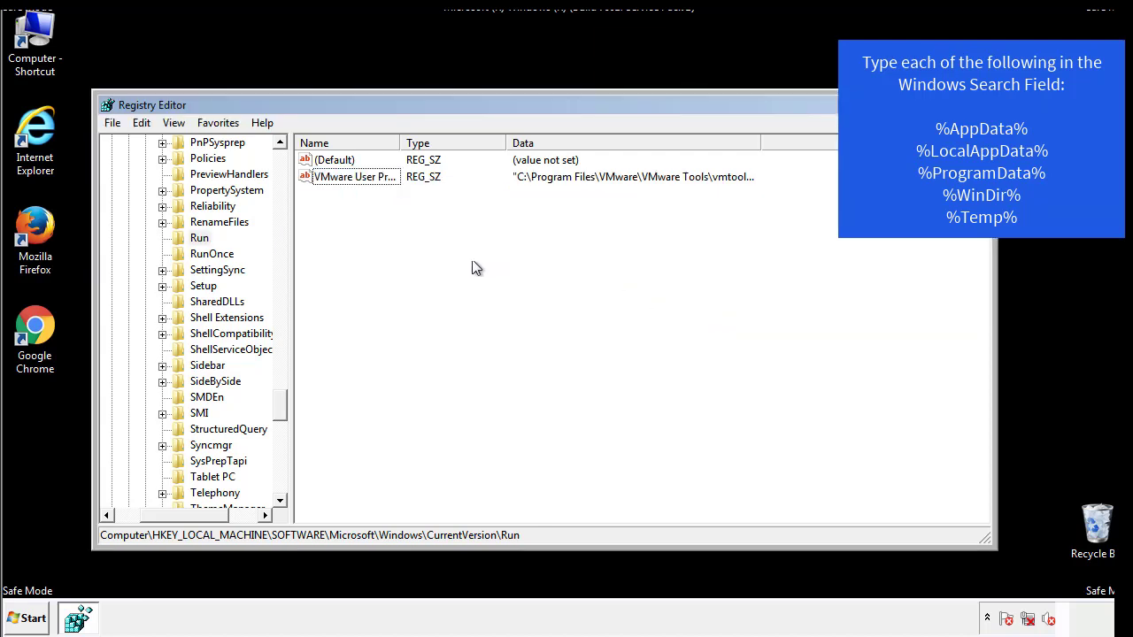
{"action": "left_click_drag", "start_coordinate": [279, 407], "coordinate": [282, 483]}
{"action": "left_click_drag", "start_coordinate": [188, 515], "coordinate": [138, 527]}
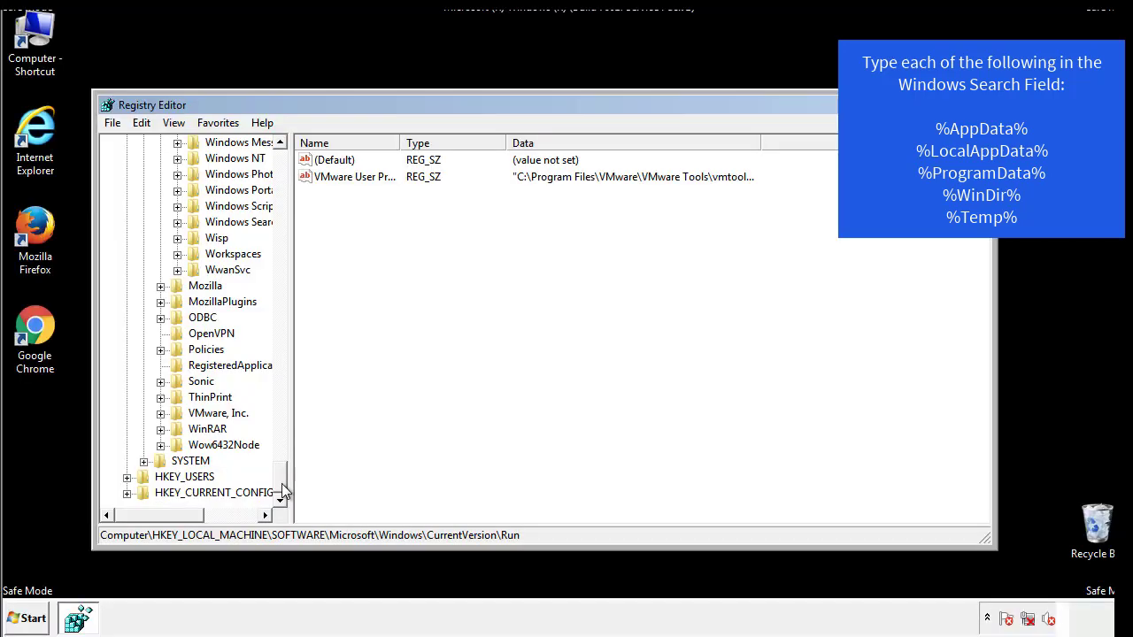
{"action": "left_click_drag", "start_coordinate": [285, 486], "coordinate": [288, 170]}
{"action": "left_click", "coordinate": [127, 190]}
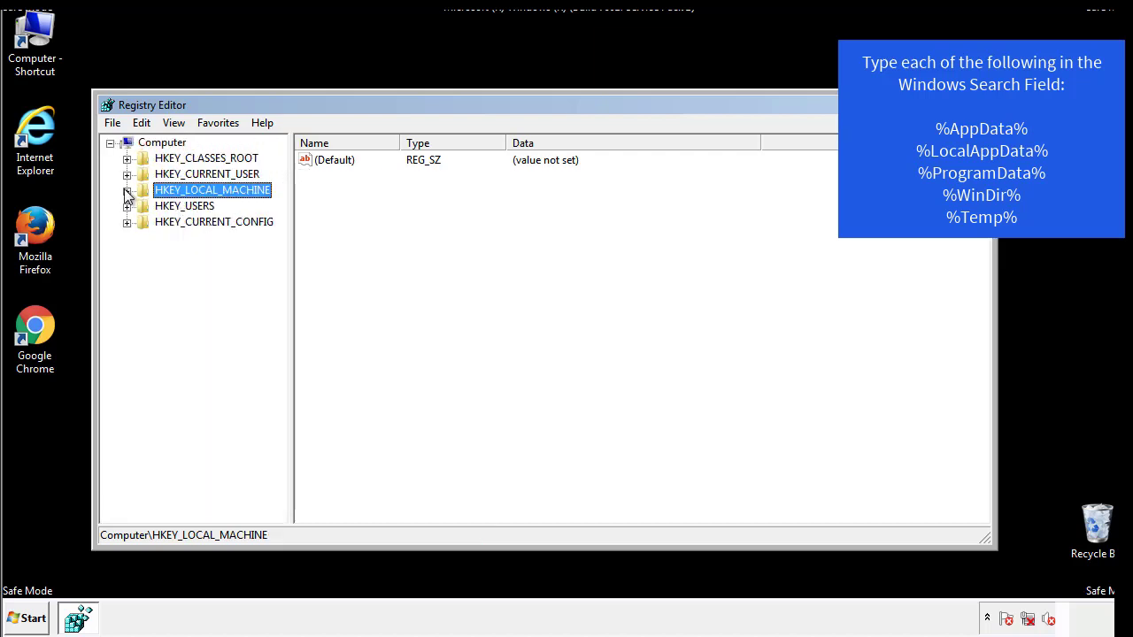
{"action": "left_click", "coordinate": [127, 174]}
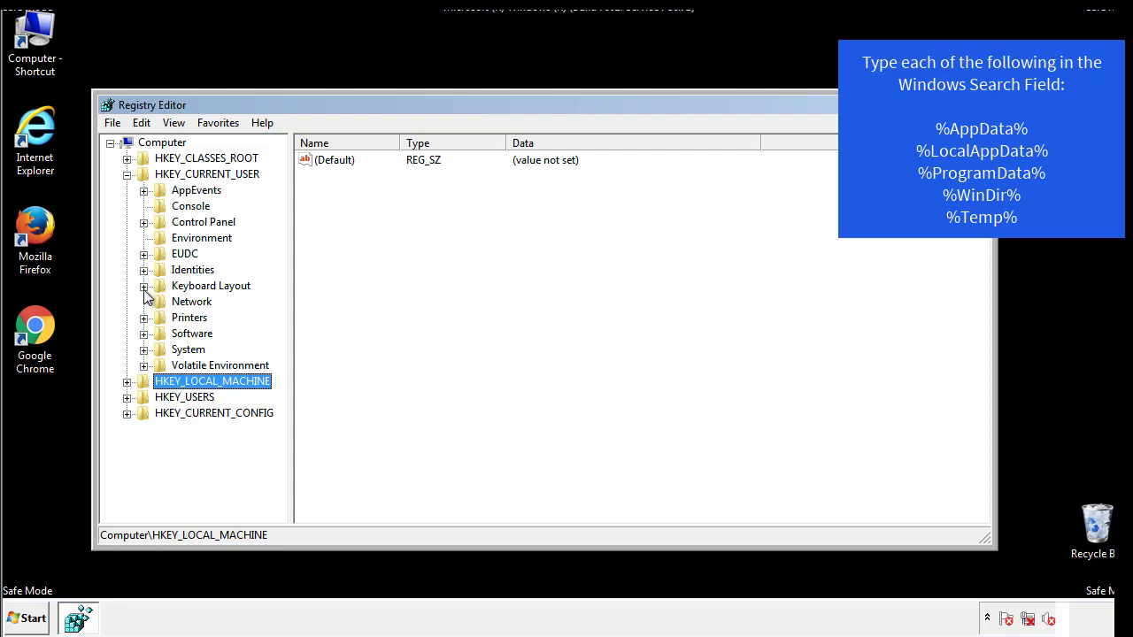
{"action": "left_click", "coordinate": [144, 334]}
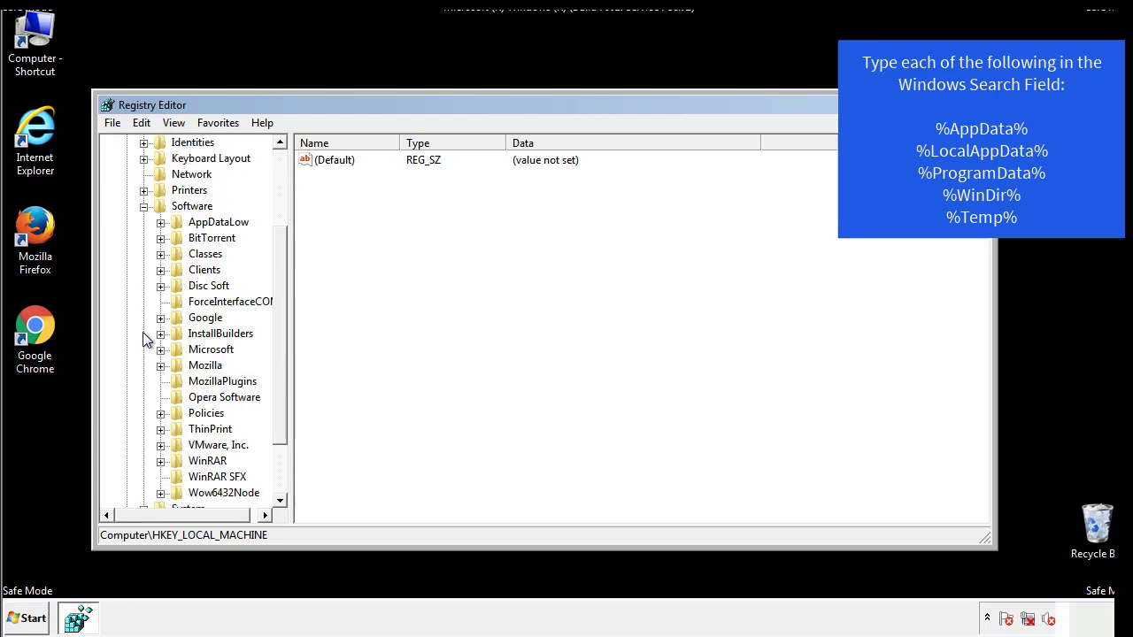
{"action": "left_click_drag", "start_coordinate": [278, 322], "coordinate": [278, 337]}
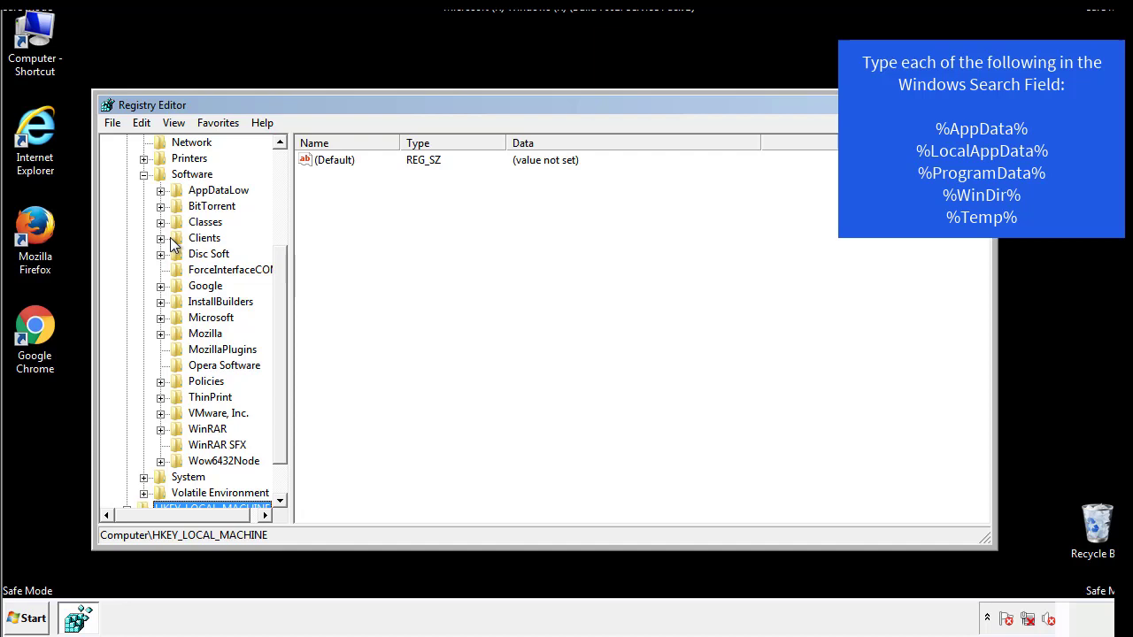
{"action": "left_click", "coordinate": [160, 317]}
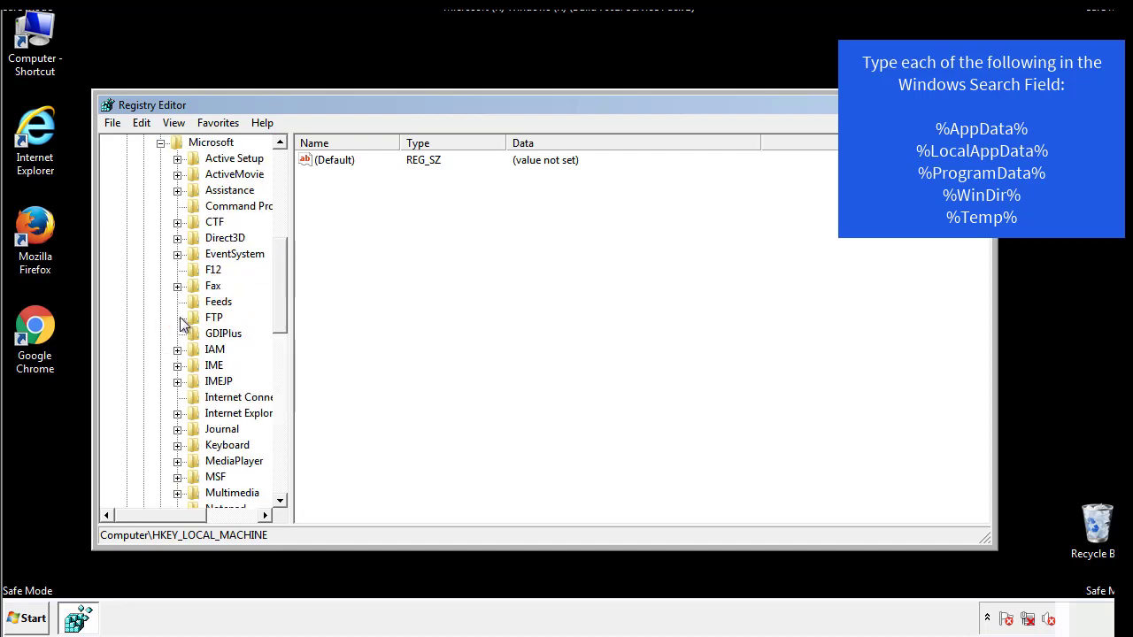
{"action": "left_click_drag", "start_coordinate": [280, 266], "coordinate": [279, 368]}
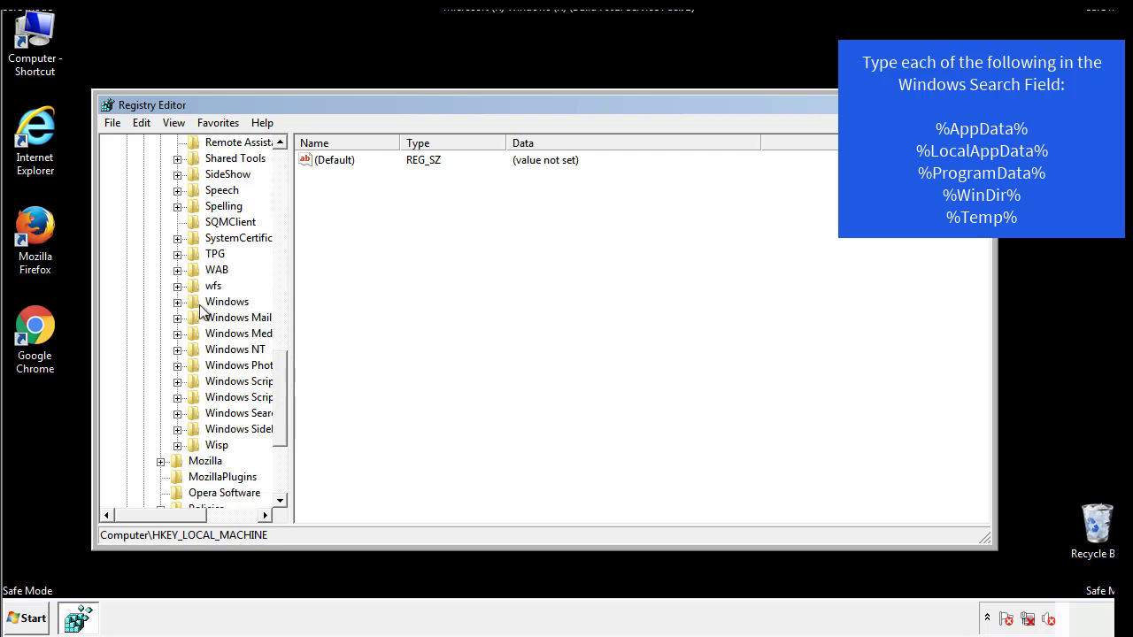
{"action": "left_click", "coordinate": [178, 302]}
{"action": "left_click", "coordinate": [193, 318]}
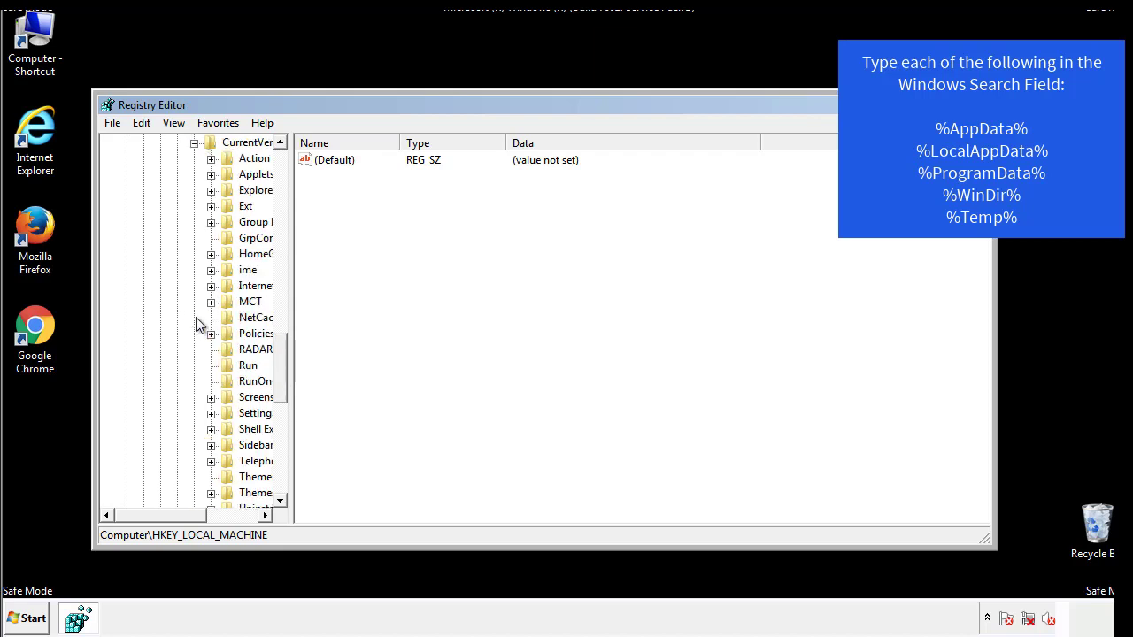
{"action": "left_click_drag", "start_coordinate": [171, 514], "coordinate": [199, 514]}
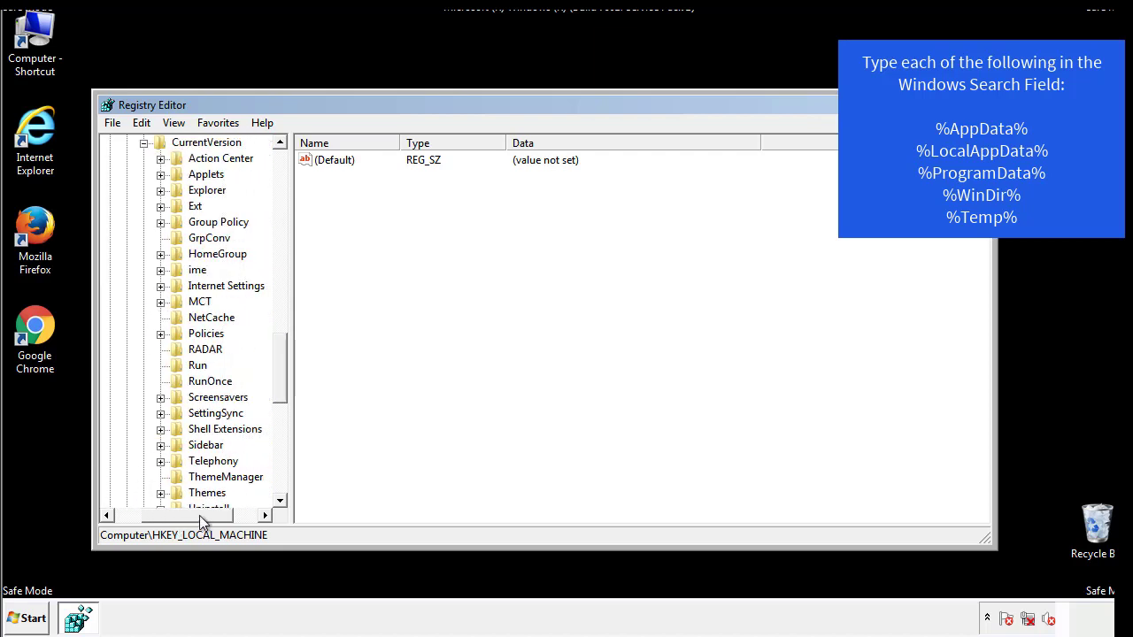
{"action": "left_click", "coordinate": [197, 366]}
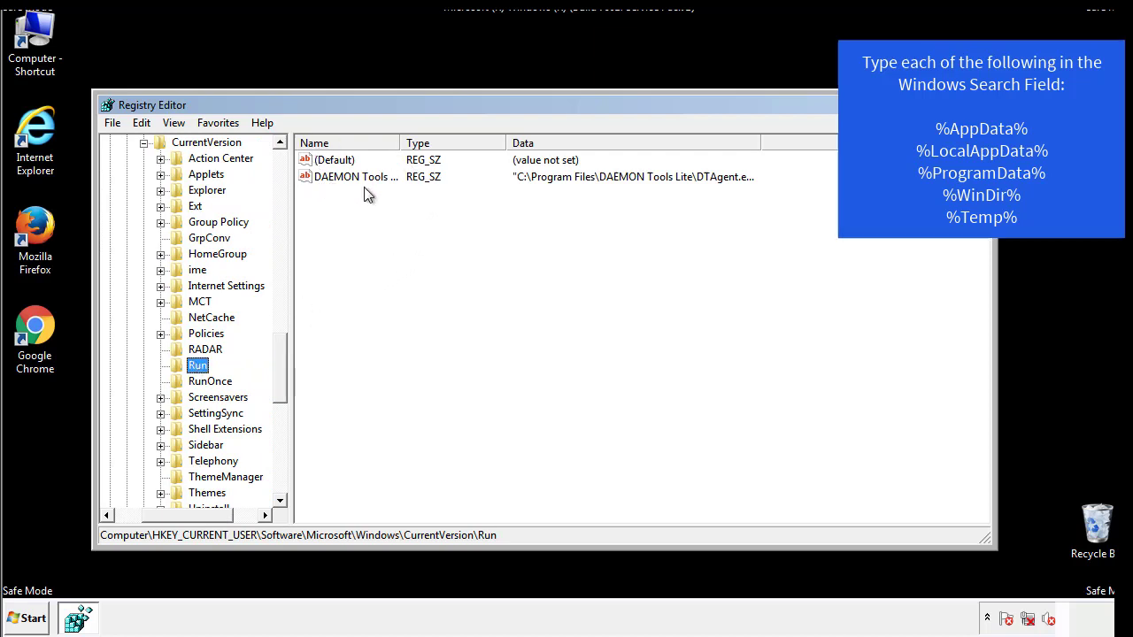
{"action": "left_click", "coordinate": [483, 209]}
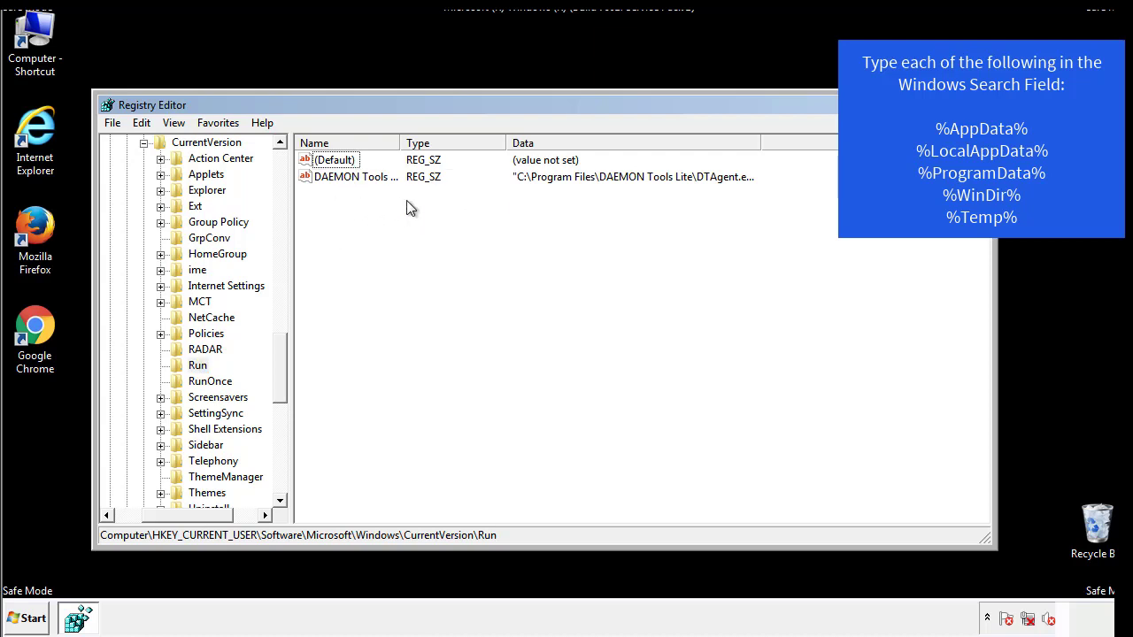
{"action": "left_click_drag", "start_coordinate": [188, 512], "coordinate": [157, 514]}
{"action": "left_click_drag", "start_coordinate": [286, 384], "coordinate": [280, 369]}
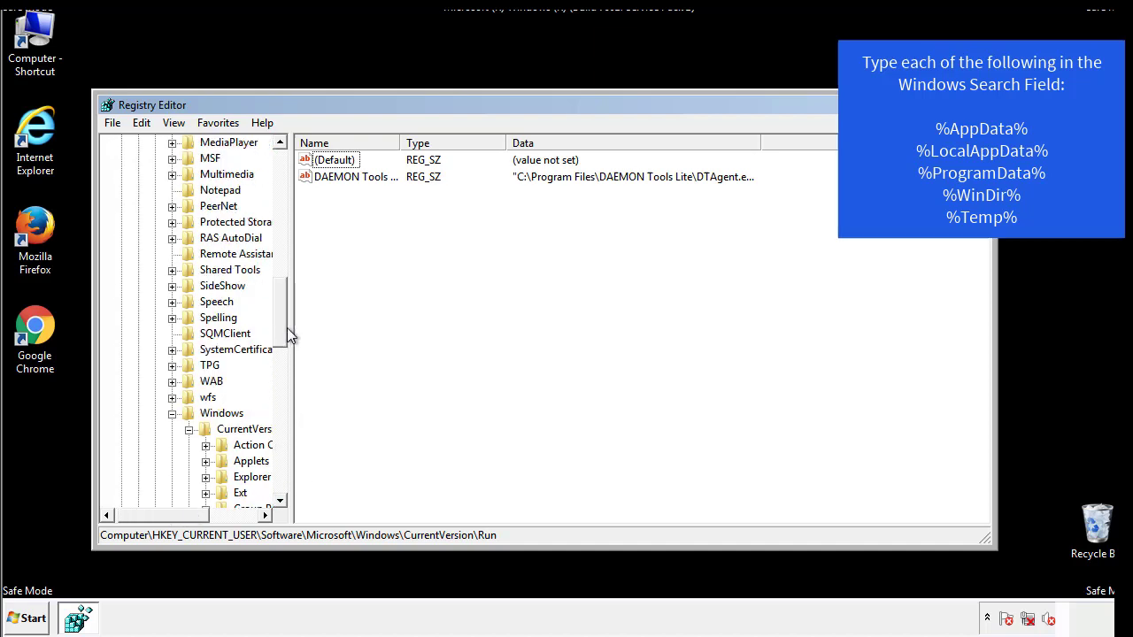
{"action": "left_click", "coordinate": [172, 414]}
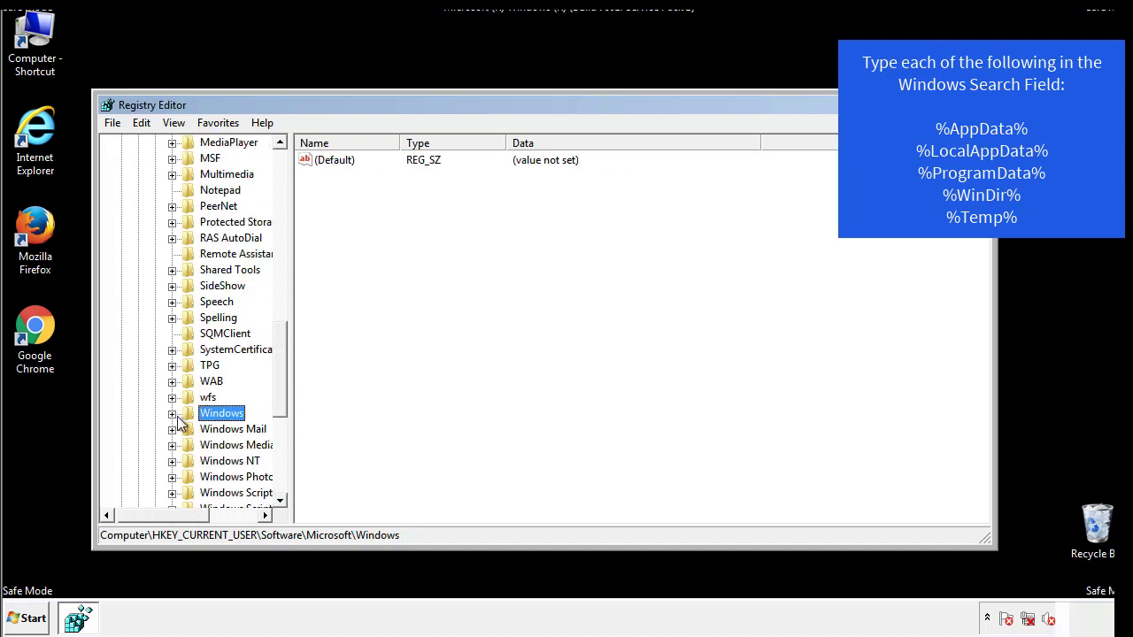
{"action": "left_click_drag", "start_coordinate": [286, 399], "coordinate": [285, 219]}
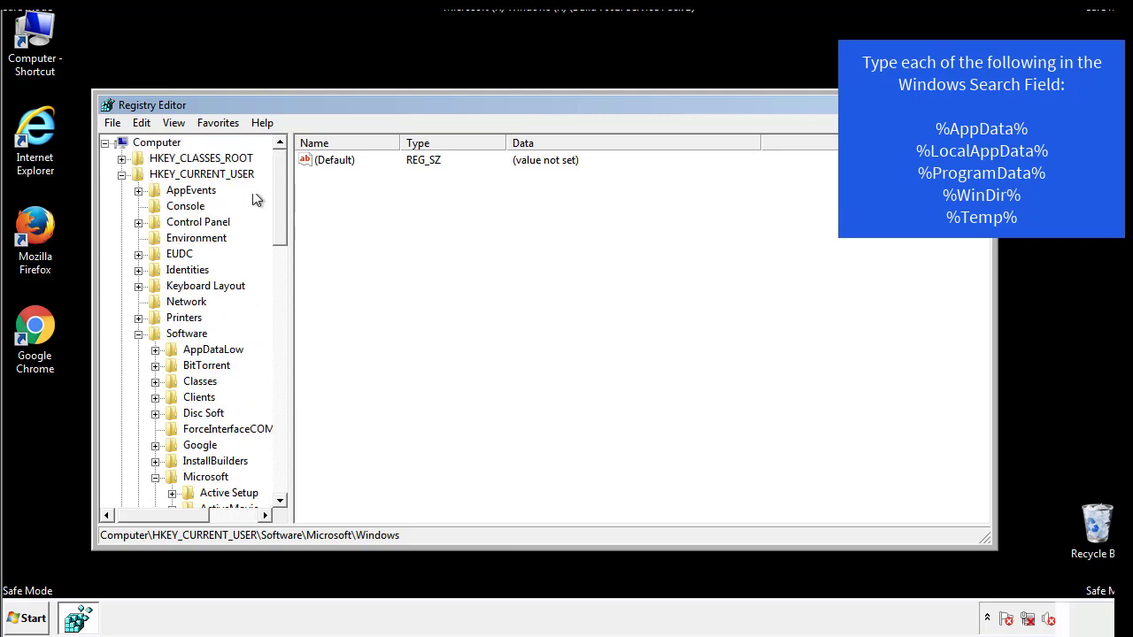
Step: Search the registry for %temp% using Edit > Find
{"action": "left_click", "coordinate": [142, 123]}
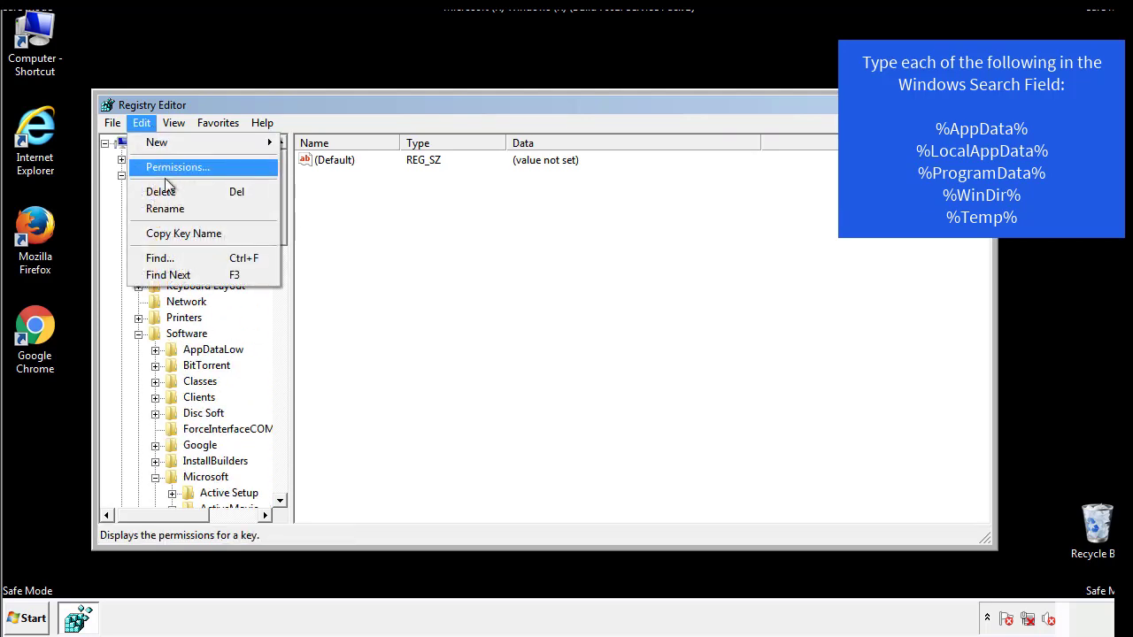
{"action": "left_click", "coordinate": [141, 258]}
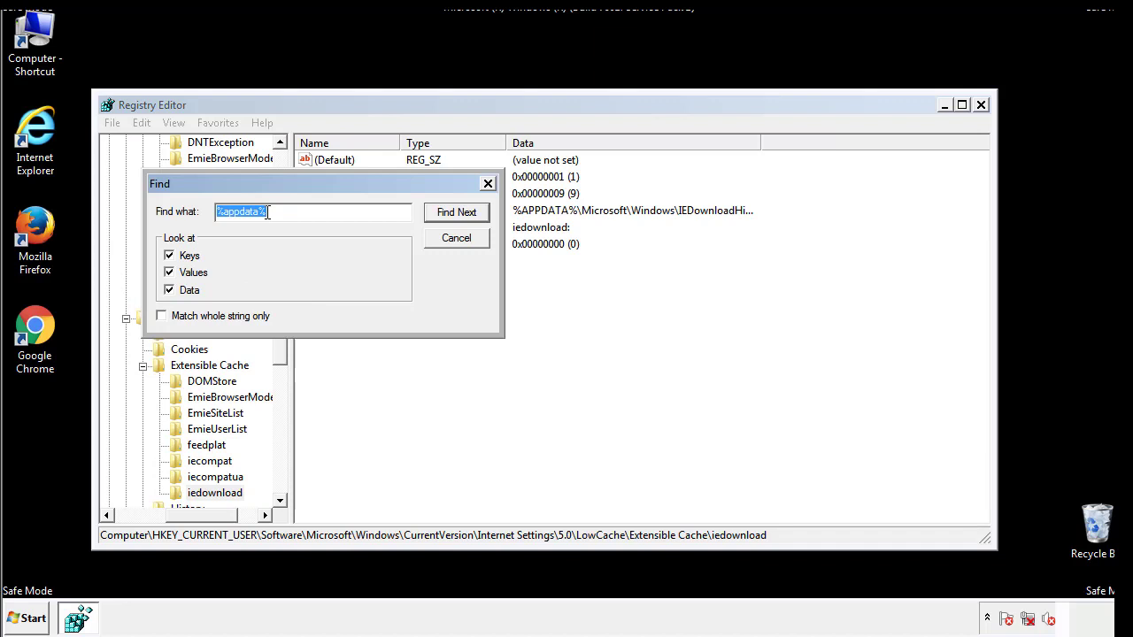
{"action": "type", "text": "%temp%"}
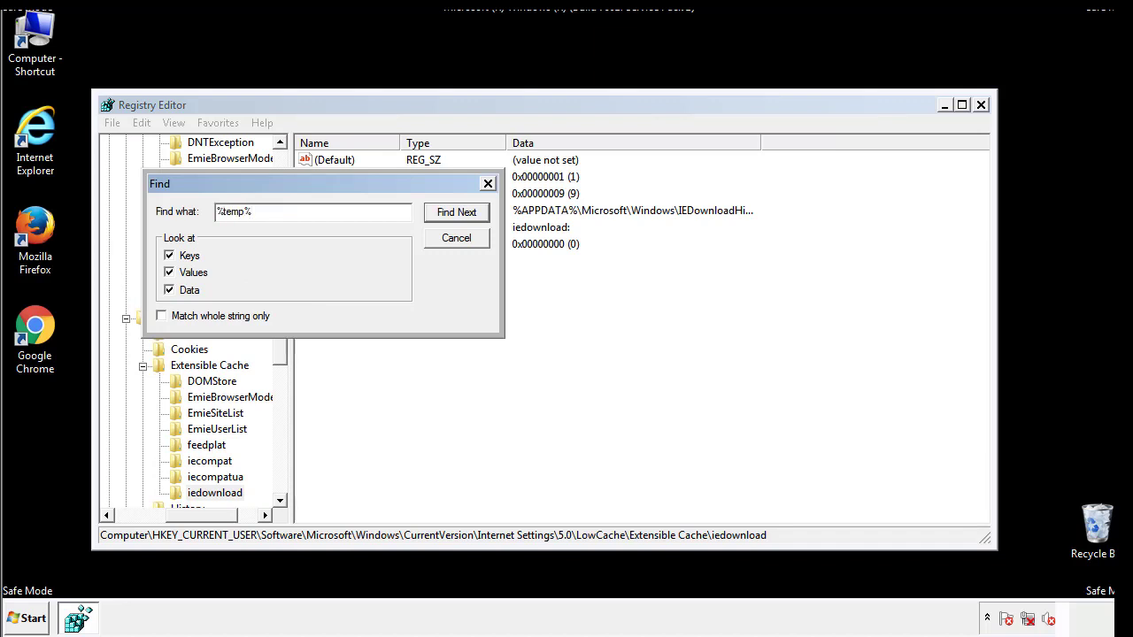
{"action": "key", "text": "Return"}
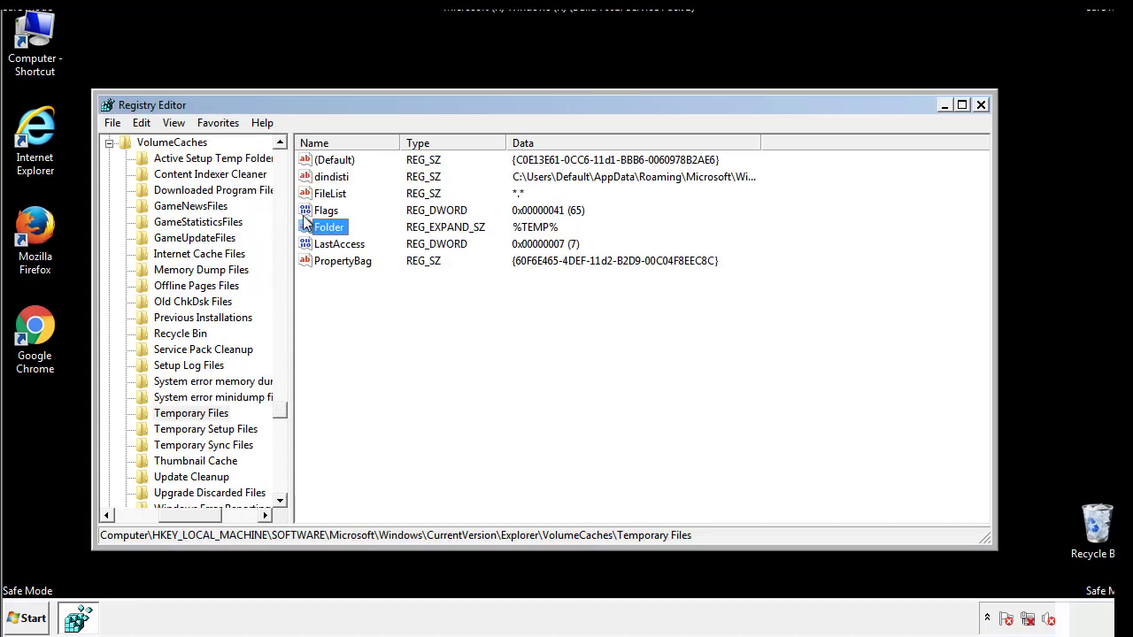
Step: Delete all seven values in the Temporary Files key, leaving only (Default)
{"action": "left_click", "coordinate": [465, 309]}
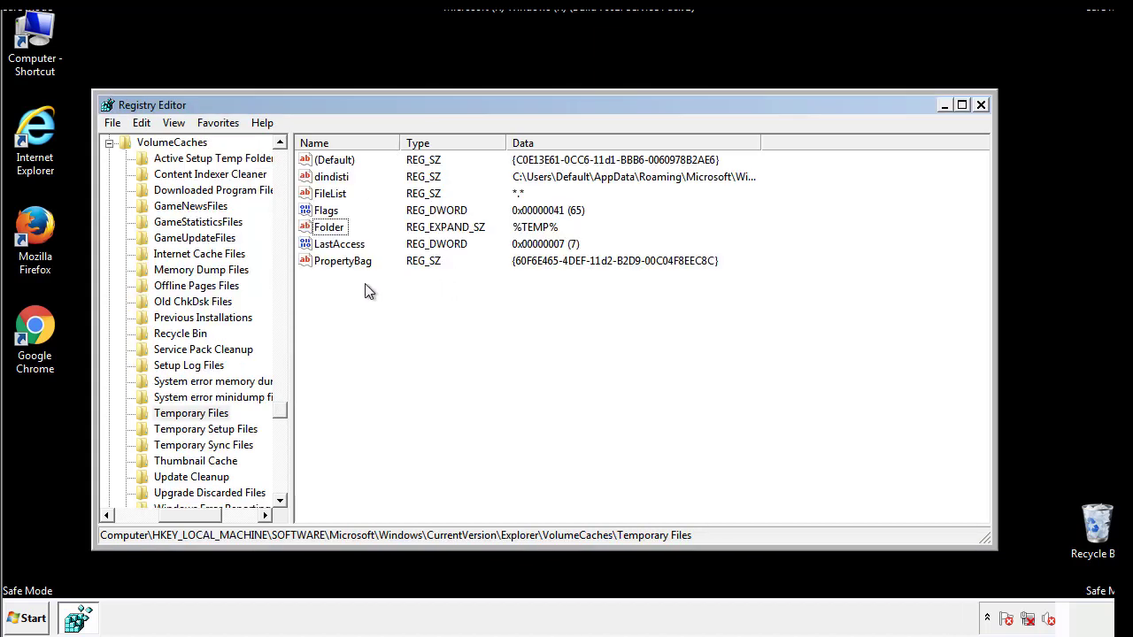
{"action": "left_click_drag", "start_coordinate": [367, 291], "coordinate": [320, 166]}
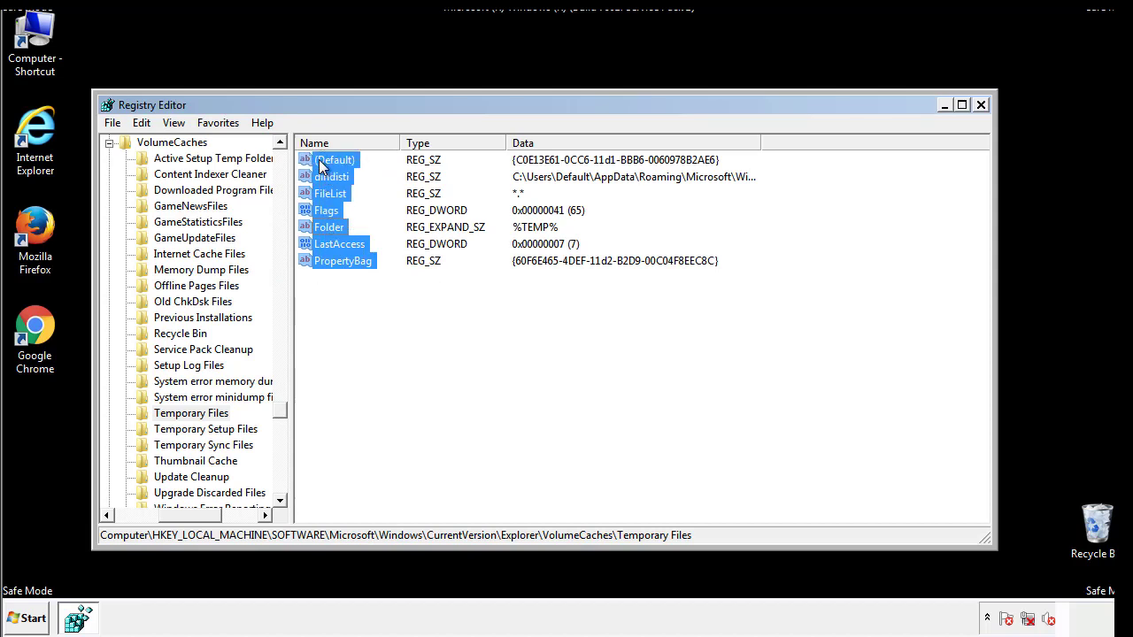
{"action": "right_click", "coordinate": [321, 165]}
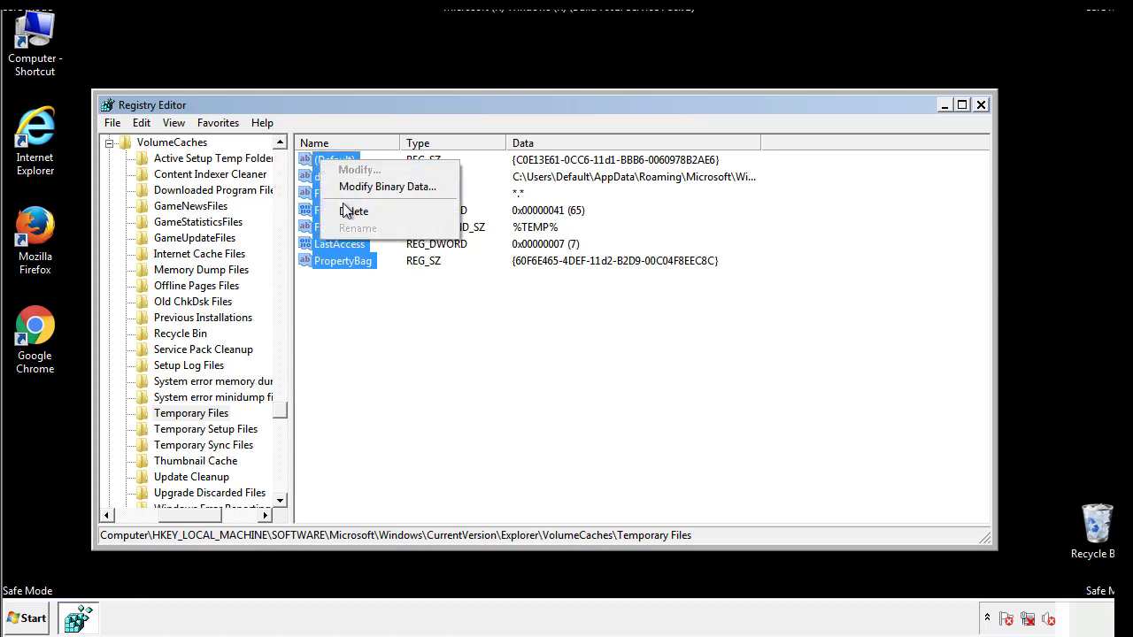
{"action": "left_click", "coordinate": [346, 213]}
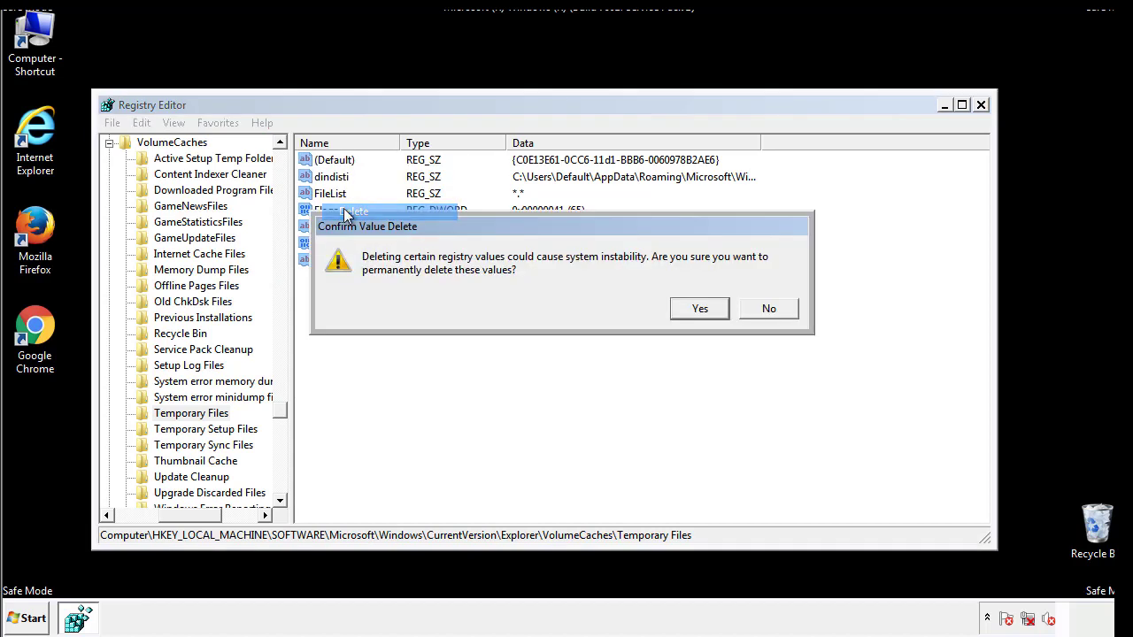
{"action": "left_click", "coordinate": [699, 308]}
{"action": "left_click", "coordinate": [392, 211]}
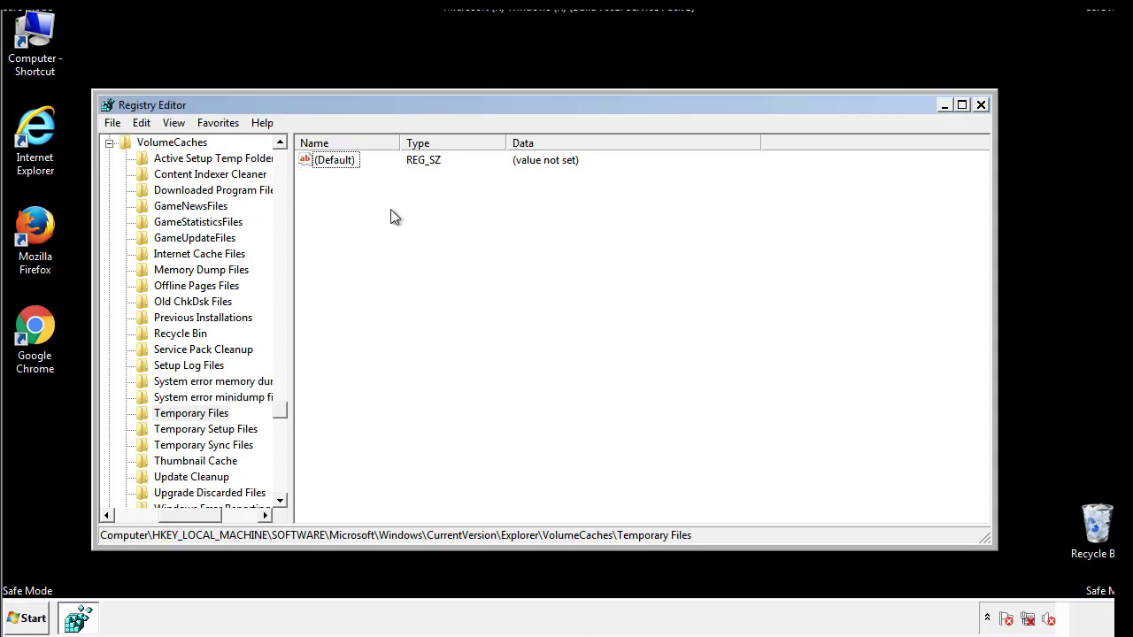
Step: Close Registry Editor and launch System Configuration by searching msconfig
{"action": "left_click", "coordinate": [981, 105]}
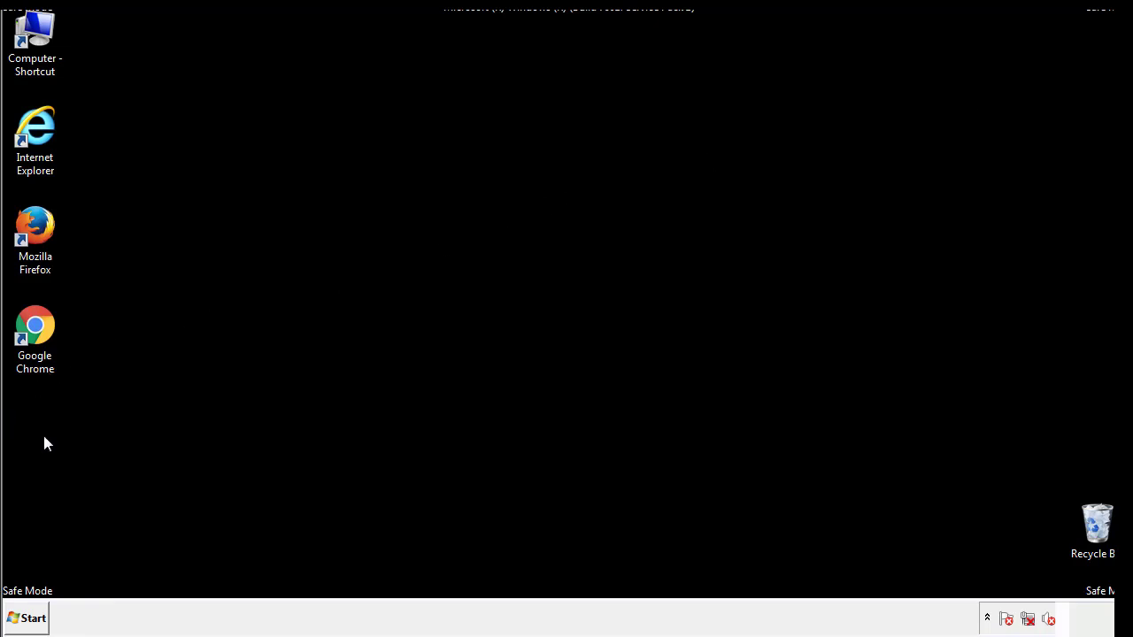
{"action": "left_click", "coordinate": [24, 620]}
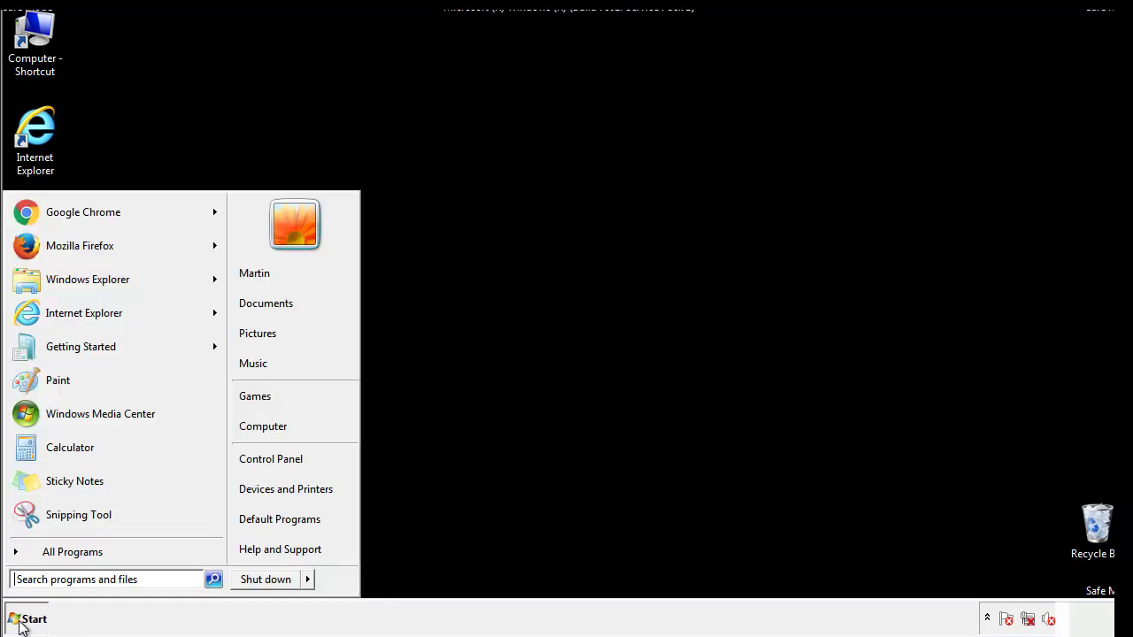
{"action": "left_click", "coordinate": [61, 580]}
{"action": "type", "text": "mscon"}
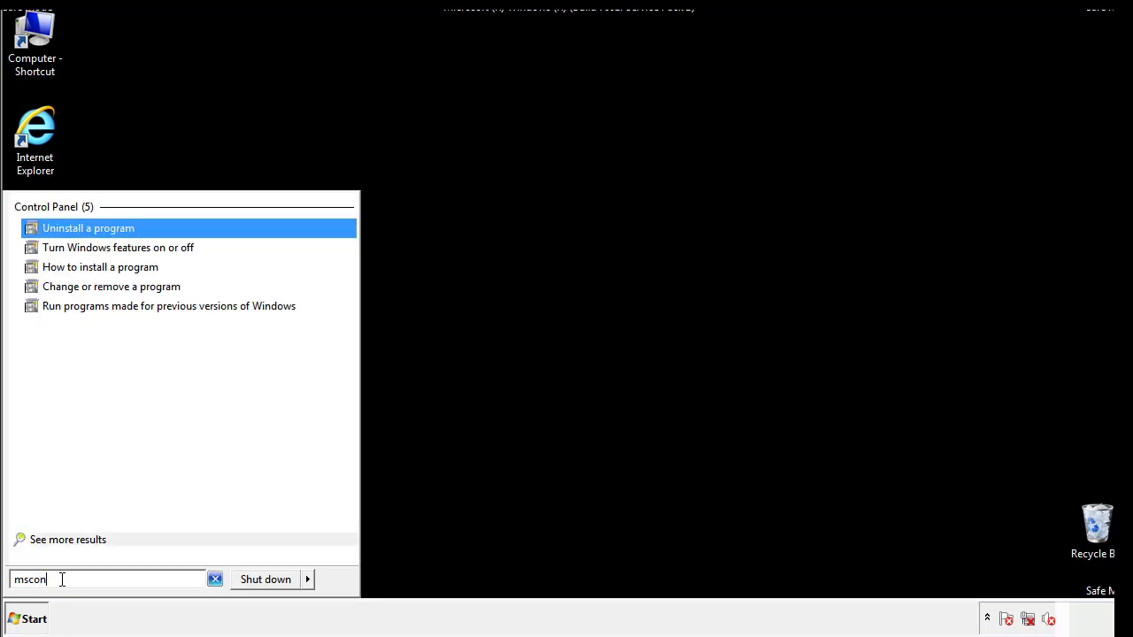
{"action": "type", "text": "fgi"}
{"action": "key", "text": "BackSpace"}
{"action": "key", "text": "BackSpace"}
{"action": "type", "text": "ig"}
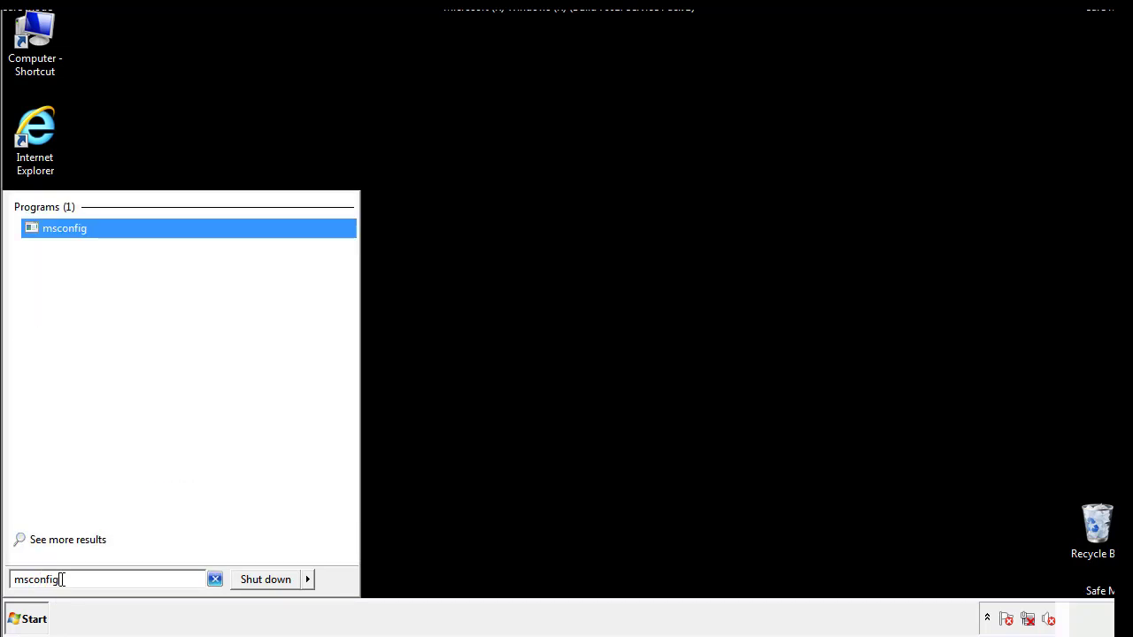
{"action": "key", "text": "Return"}
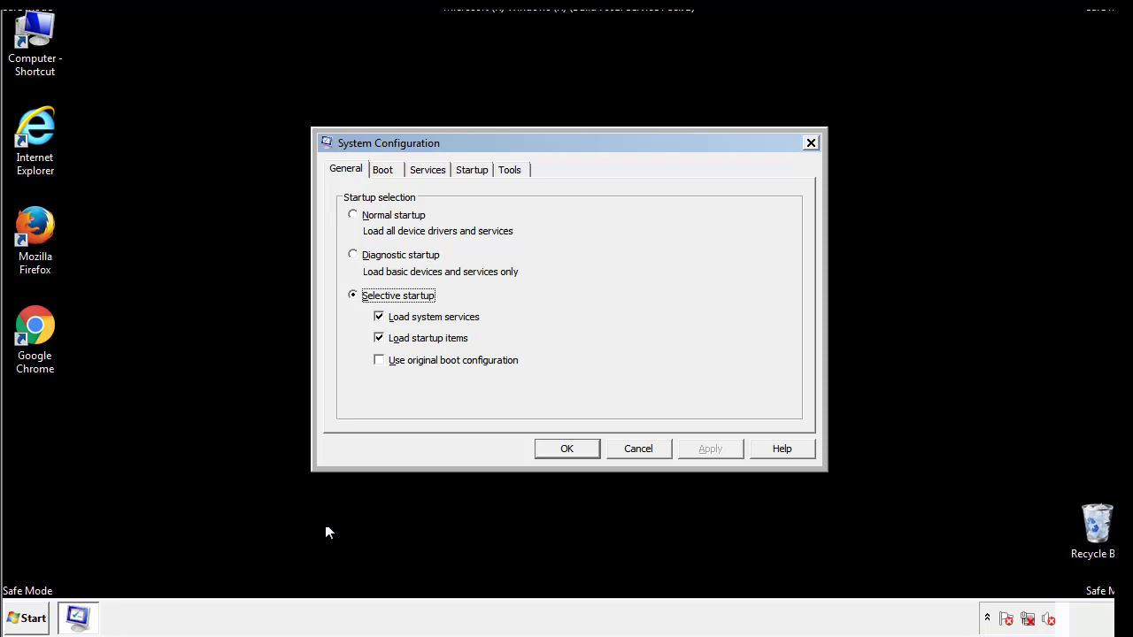
Step: Uncheck Safe boot on the Boot tab and apply the change
{"action": "left_click", "coordinate": [386, 167]}
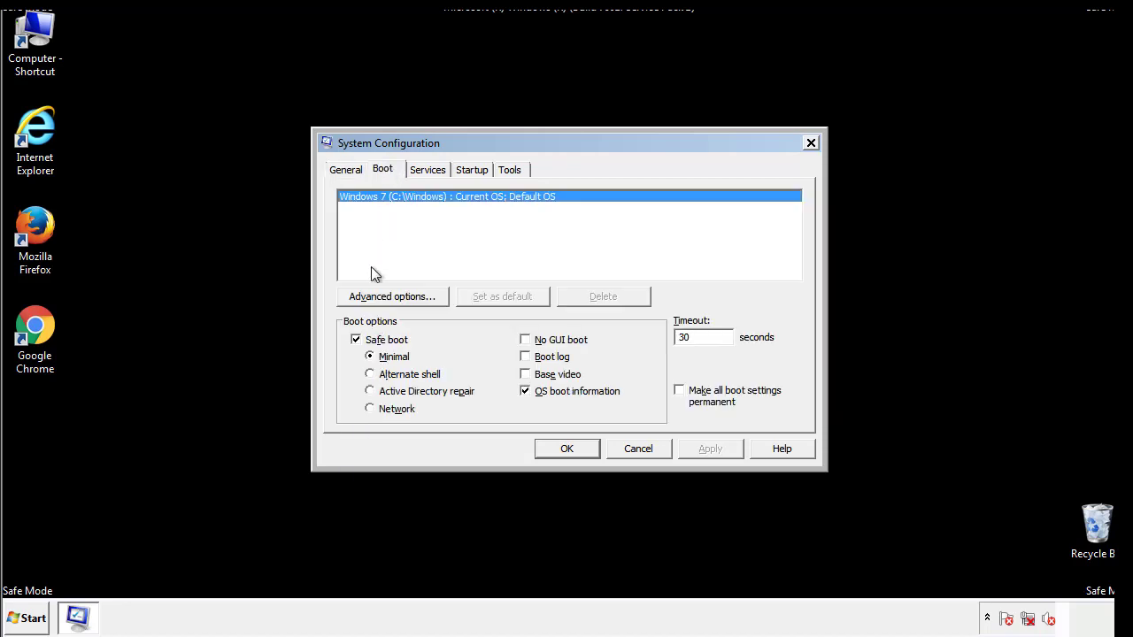
{"action": "left_click", "coordinate": [360, 344]}
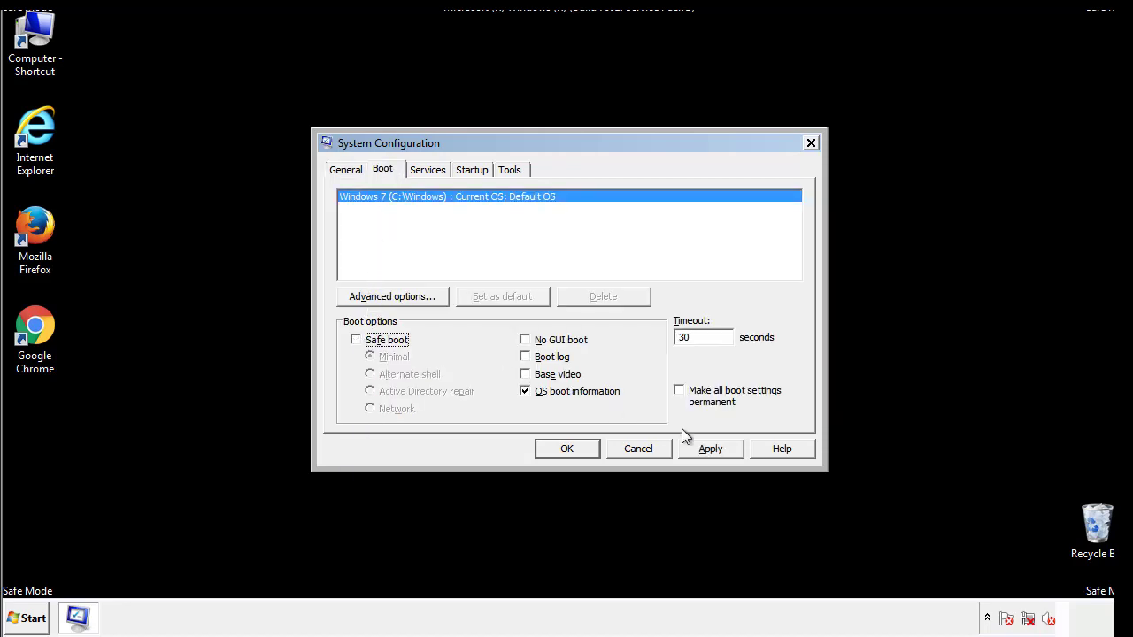
{"action": "left_click", "coordinate": [713, 449]}
Step: Save the System Configuration changes and restart the computer immediately so it boots normally
{"action": "left_click", "coordinate": [564, 450]}
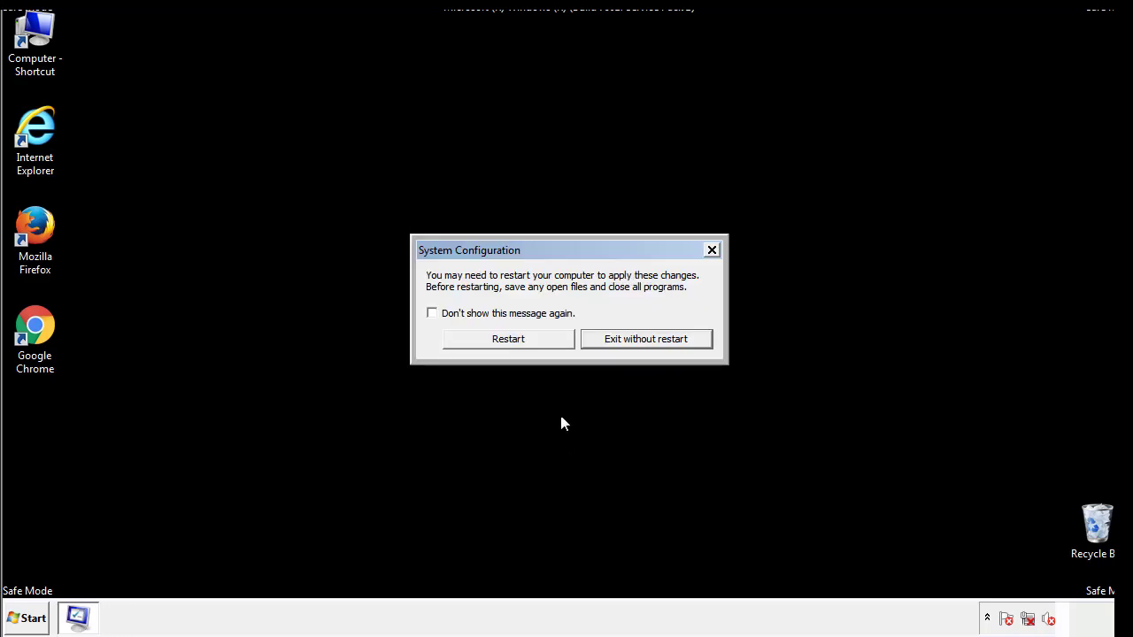
{"action": "left_click", "coordinate": [524, 346]}
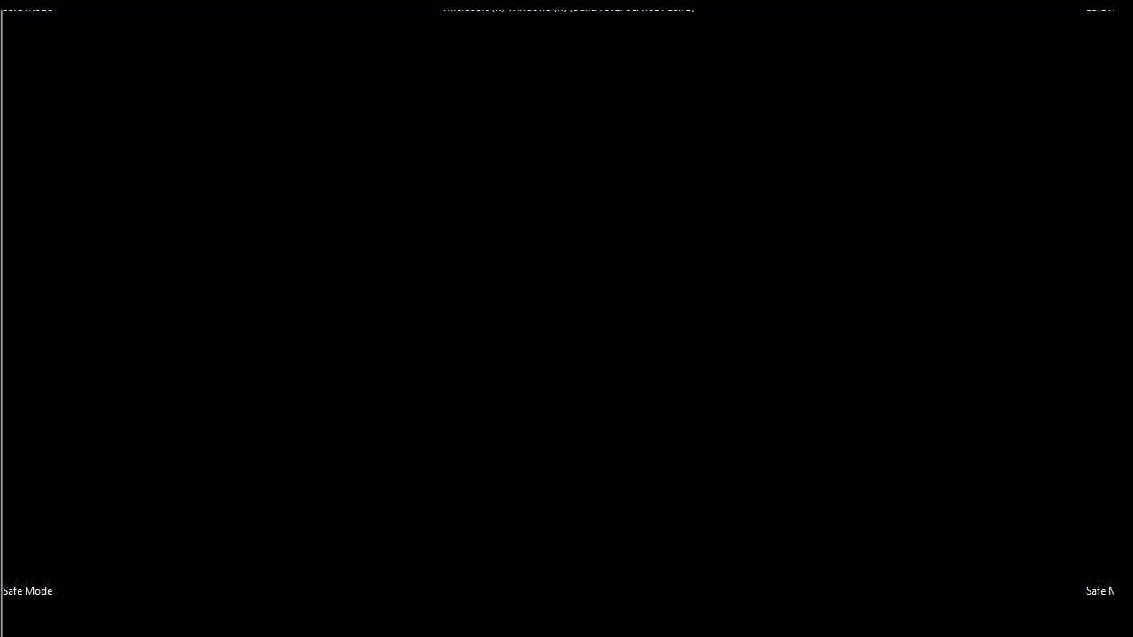